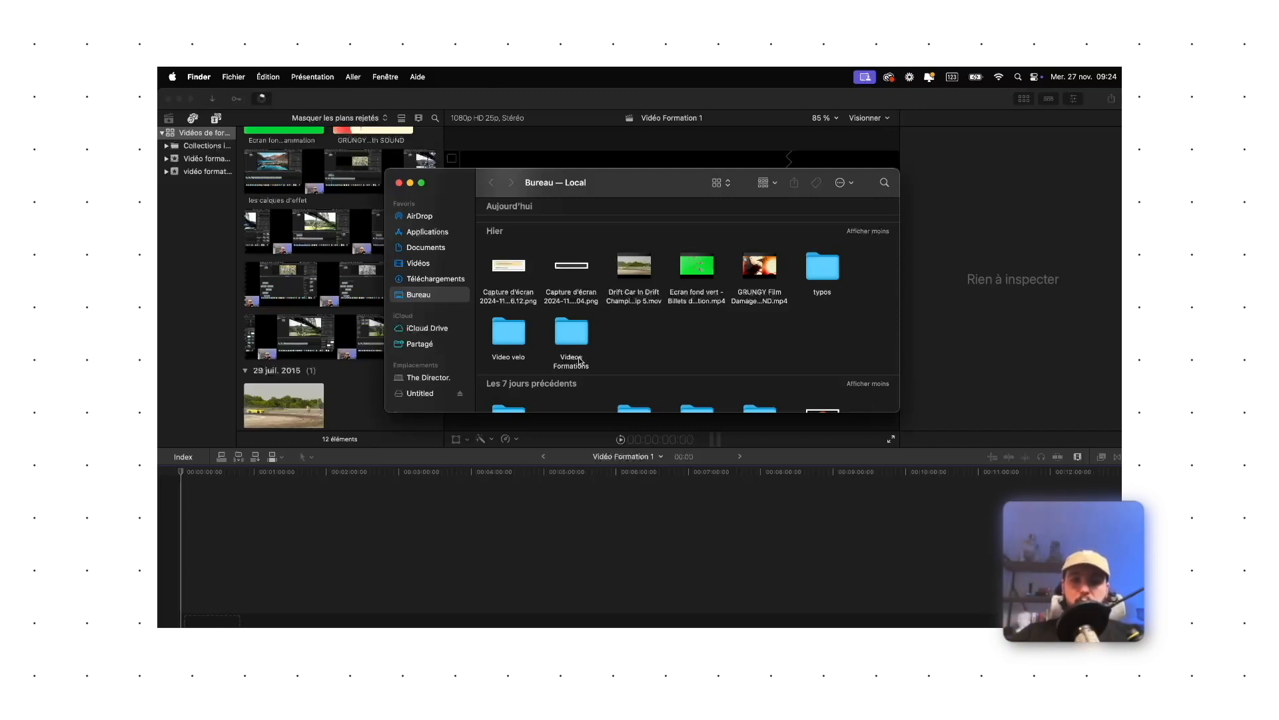
Rename the Videos Formations folder on the desktop to "Video A" followed by the client's first name.
right_click(579, 362)
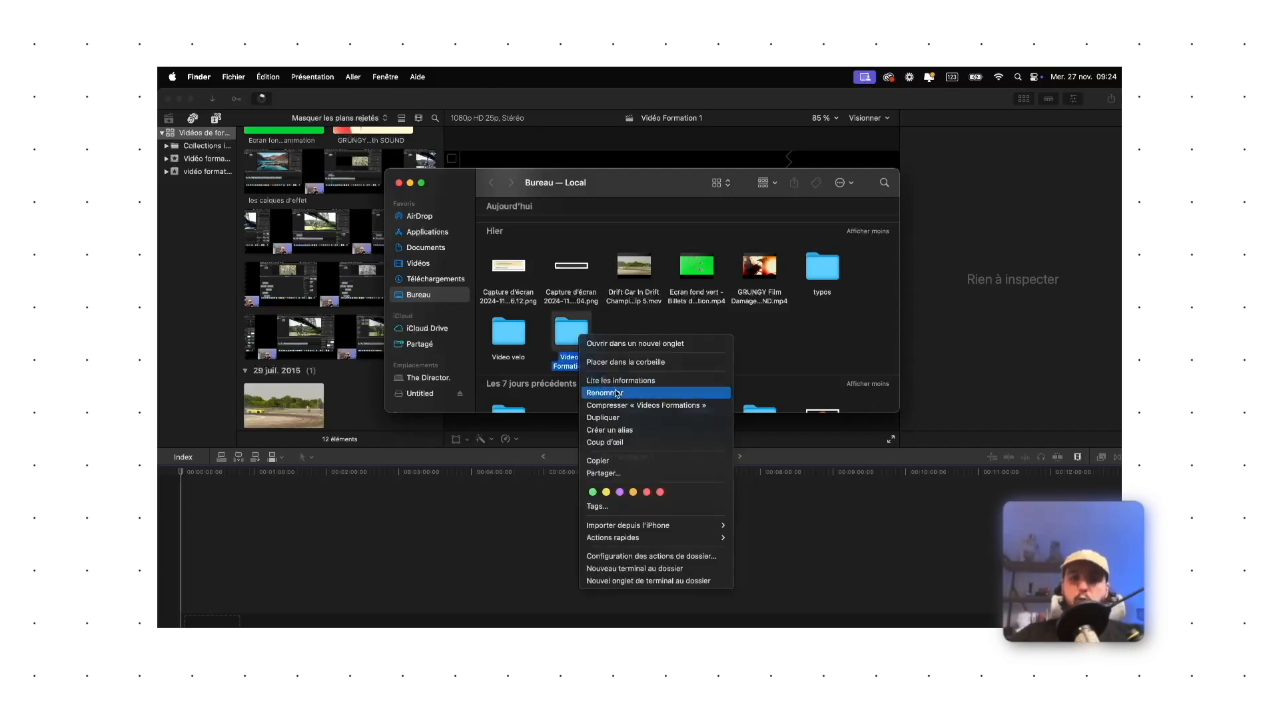
left_click(617, 392)
left_click(564, 357)
key("BackSpace")
type("A")
double_click(590, 365)
type("Michel")
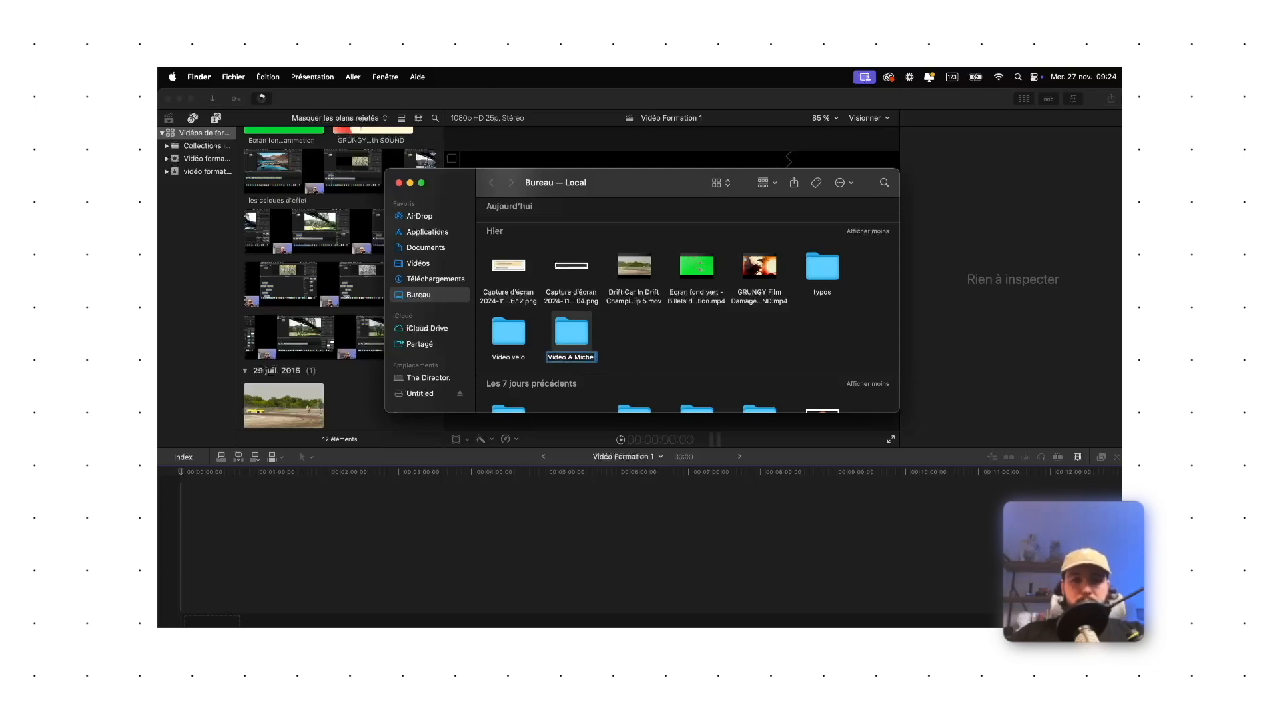
key("Return")
Open the renamed Video A folder, place the 1.Rushs folder beside Exports, and close the window.
left_click(512, 340)
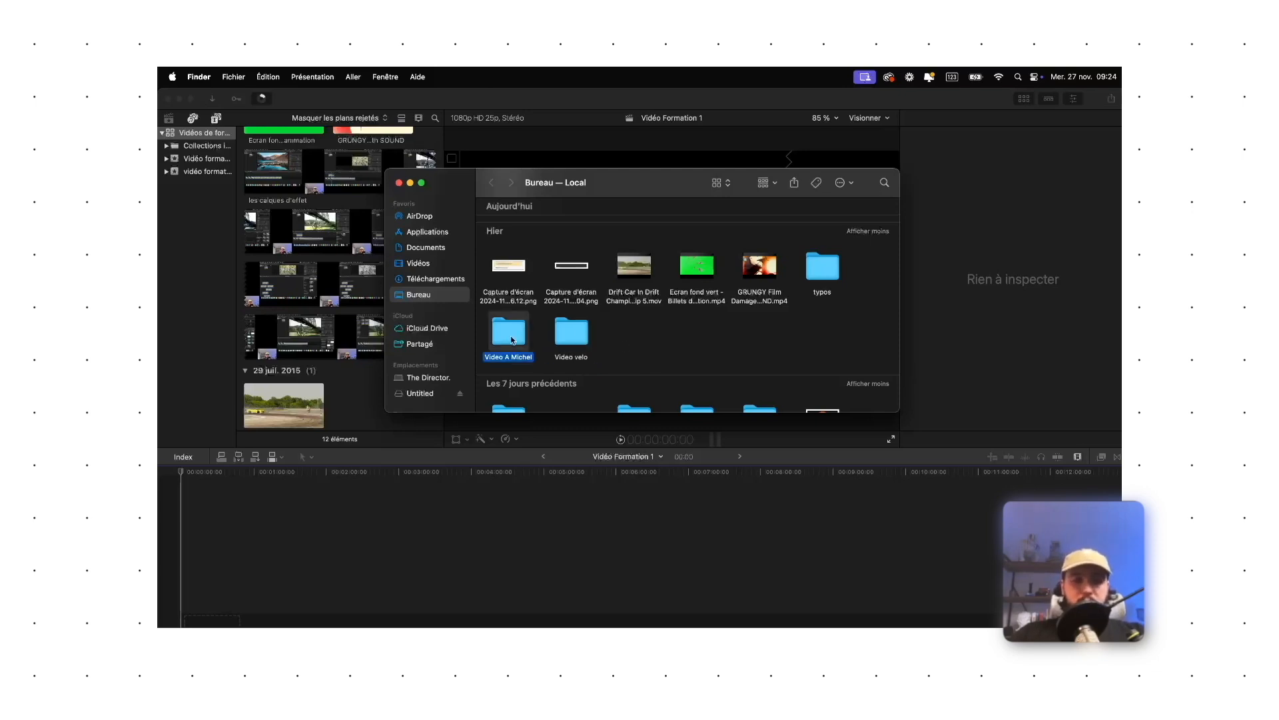
double_click(512, 340)
left_click_drag(588, 341, 638, 246)
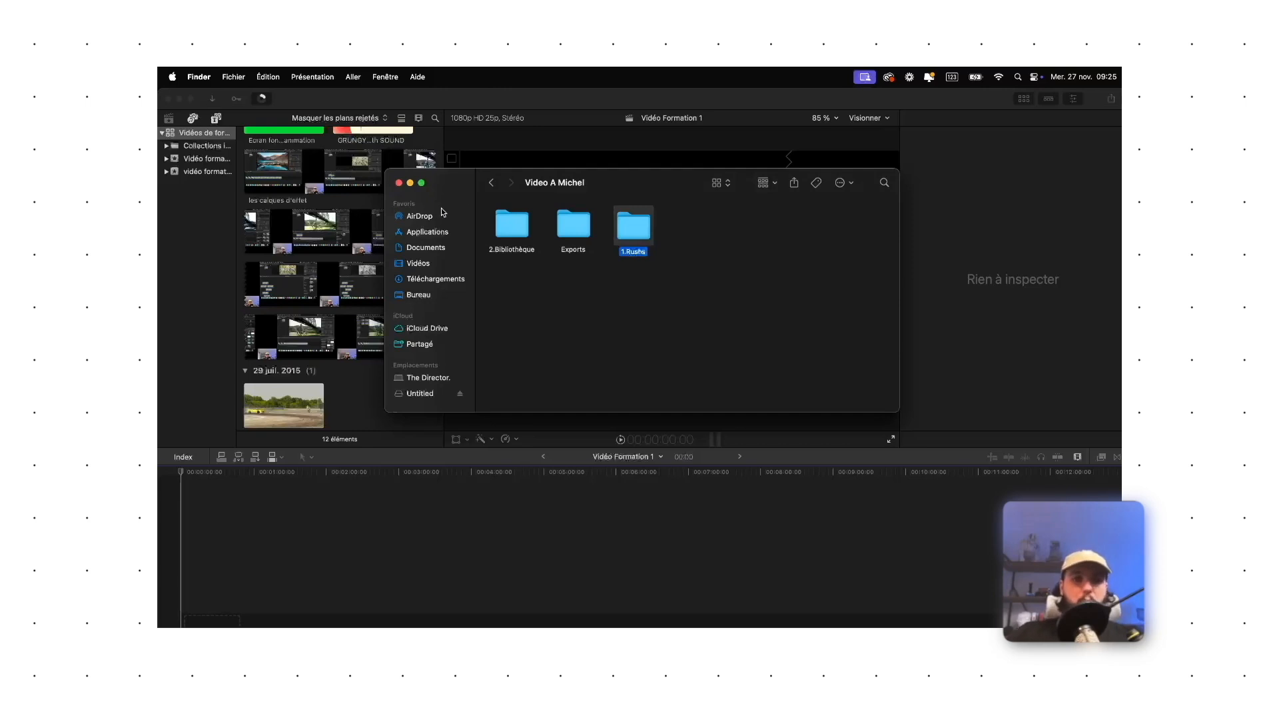
left_click(400, 183)
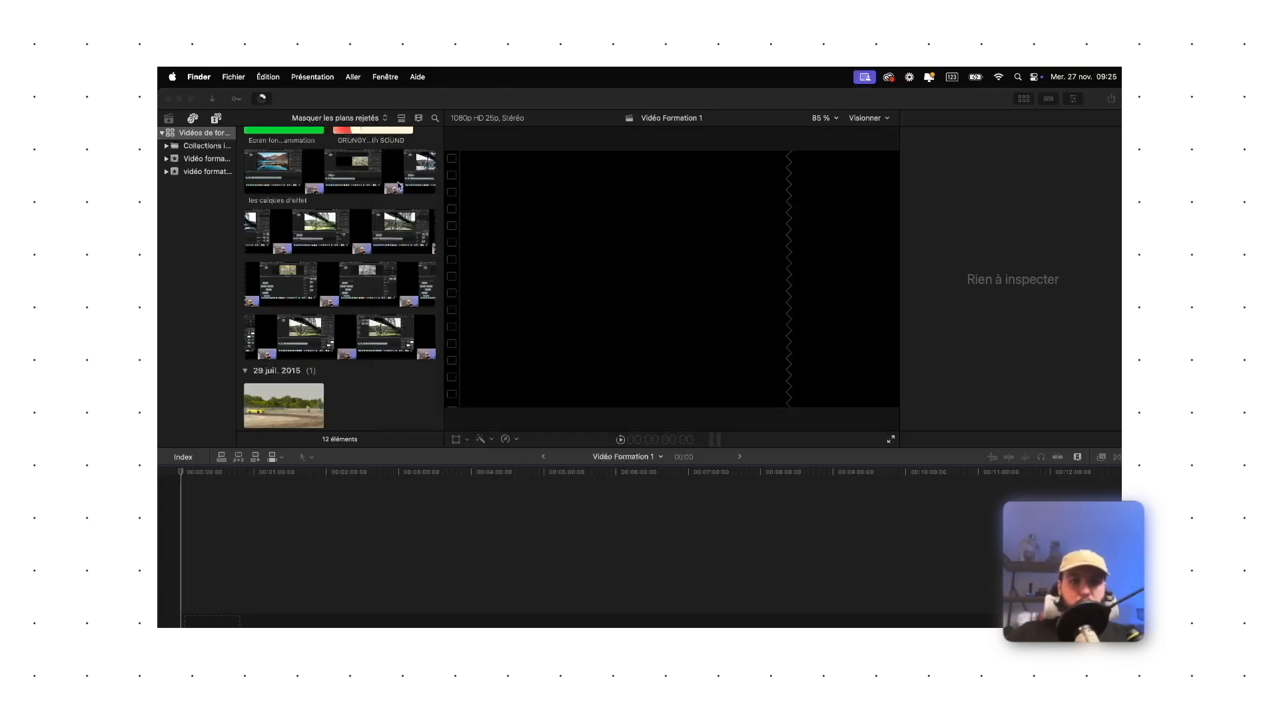
Switch to Final Cut Pro and close the currently open training video library.
left_click(493, 522)
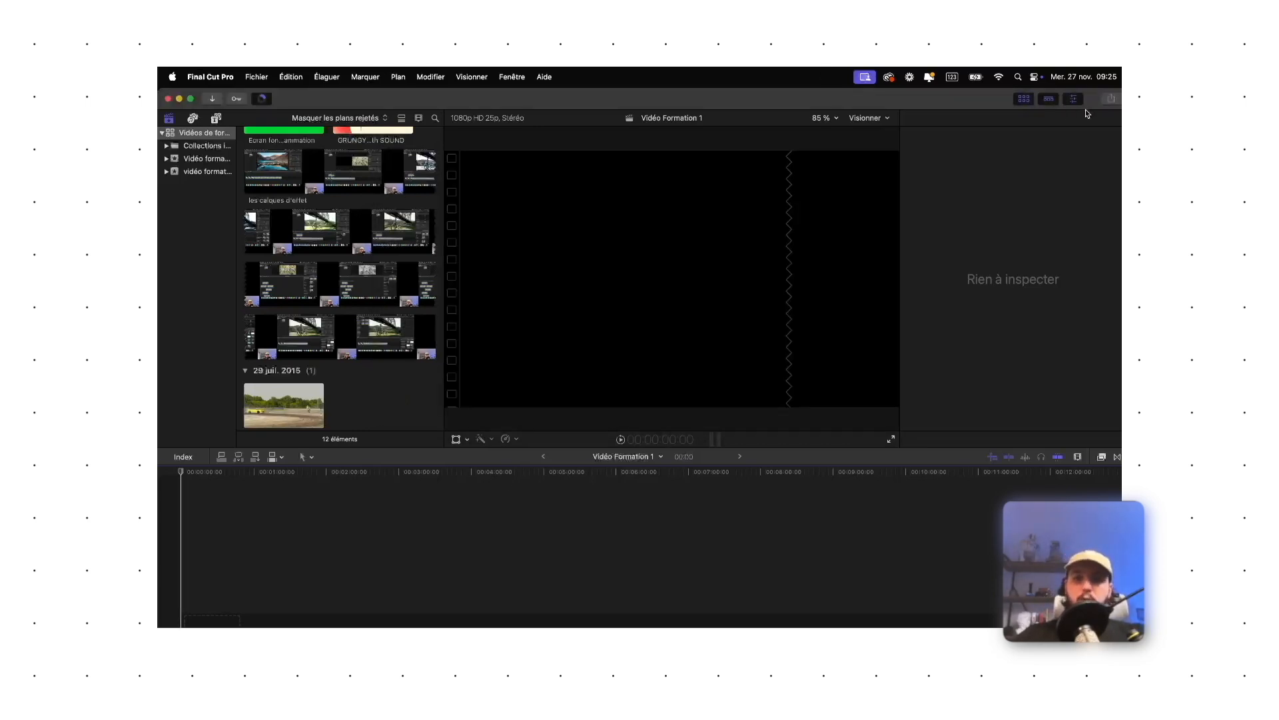
left_click(320, 548)
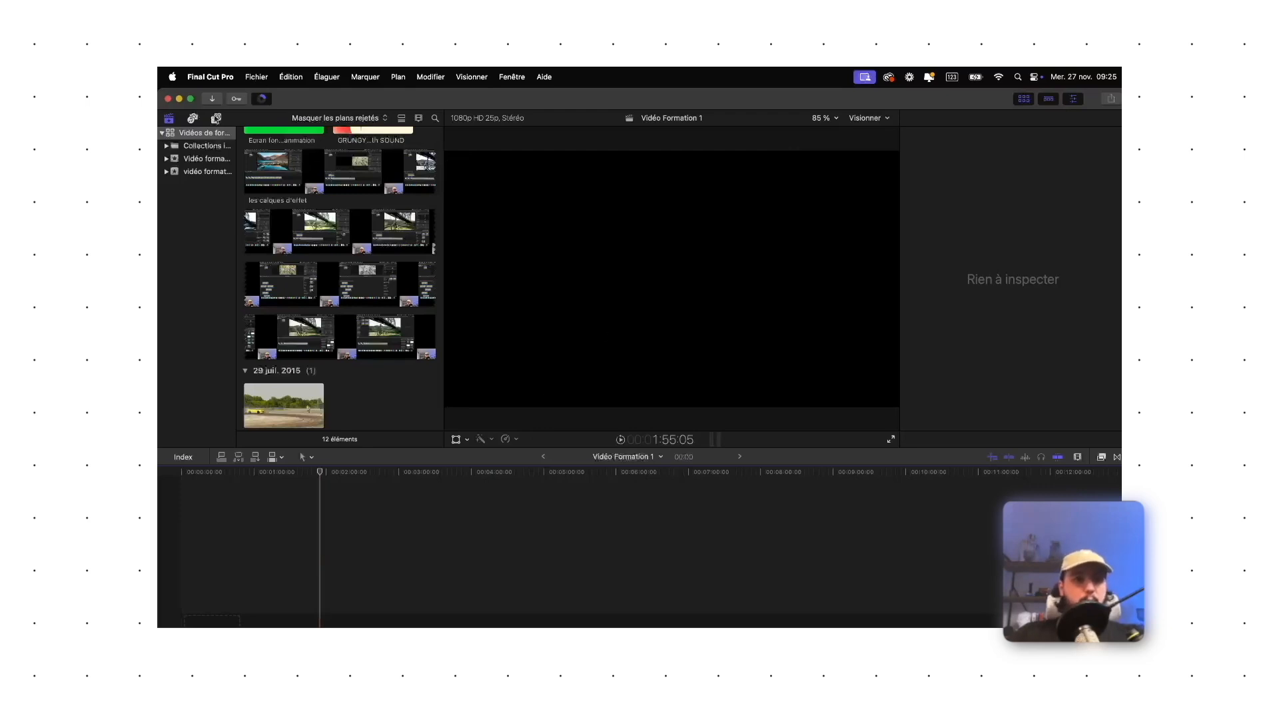
right_click(215, 132)
left_click(279, 318)
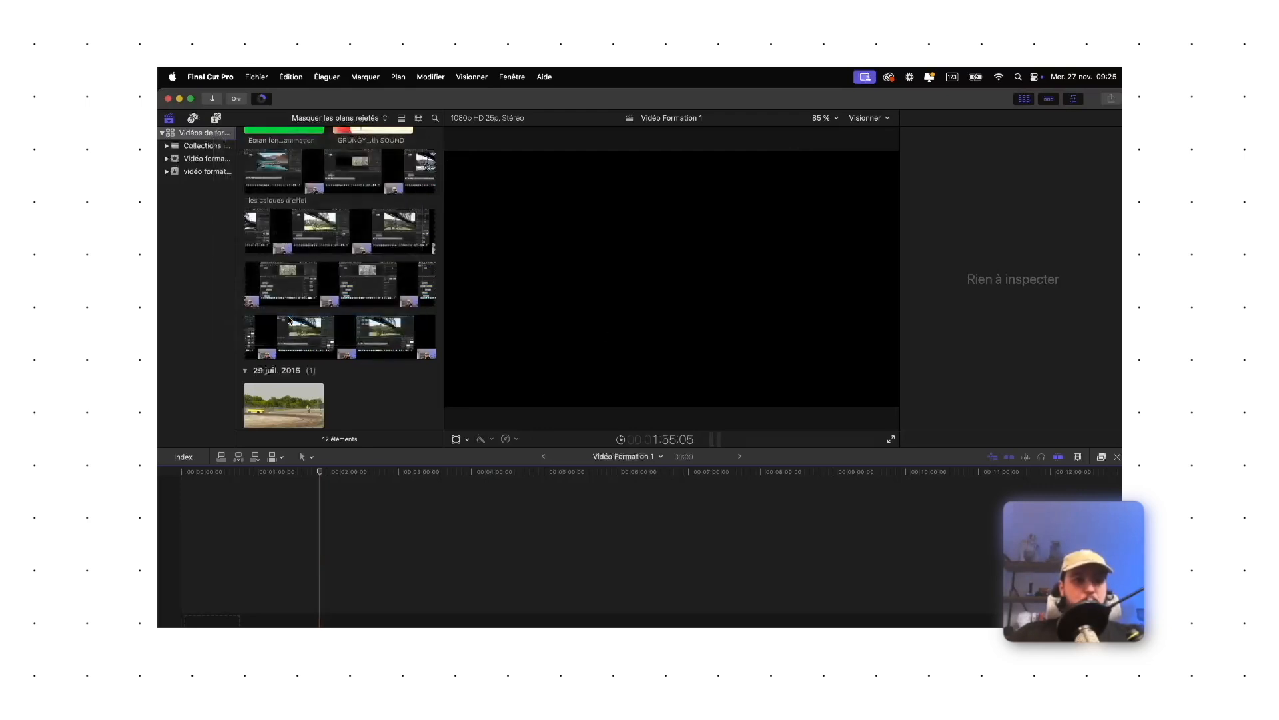
left_click(633, 406)
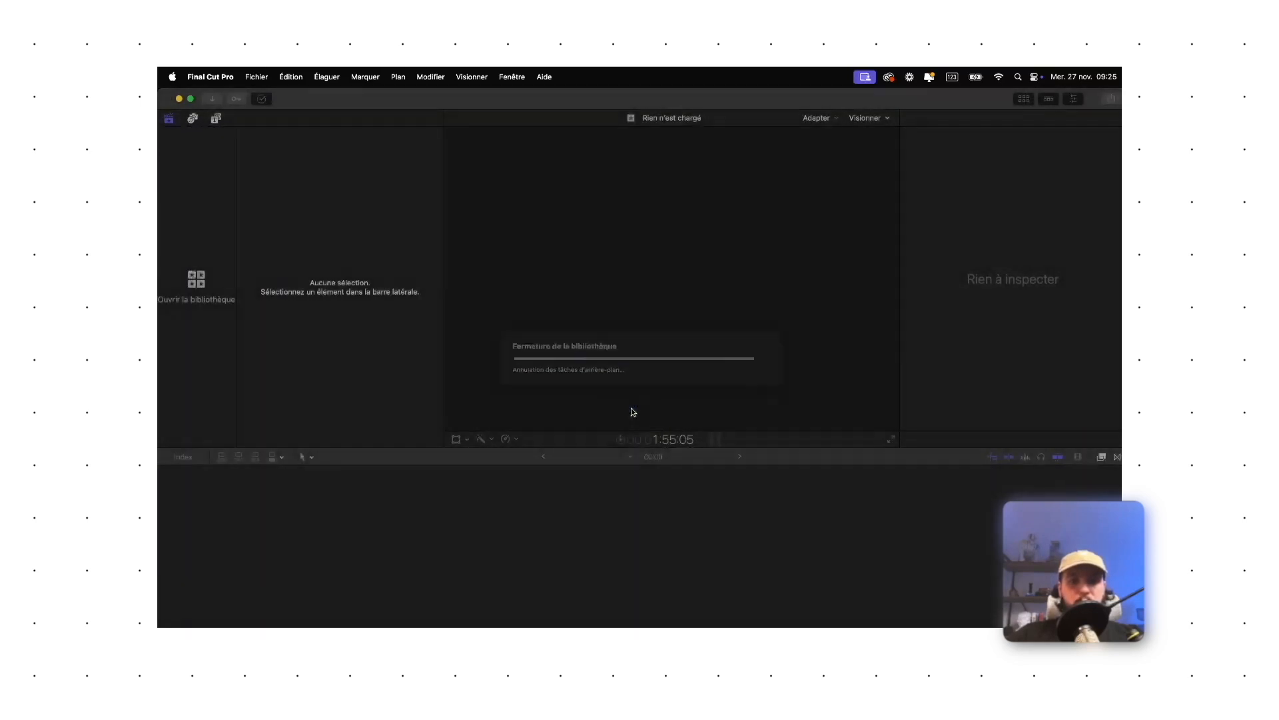
Start a new library and choose the desktop (Bureau) as the save location.
left_click(256, 80)
mouse_move(276, 100)
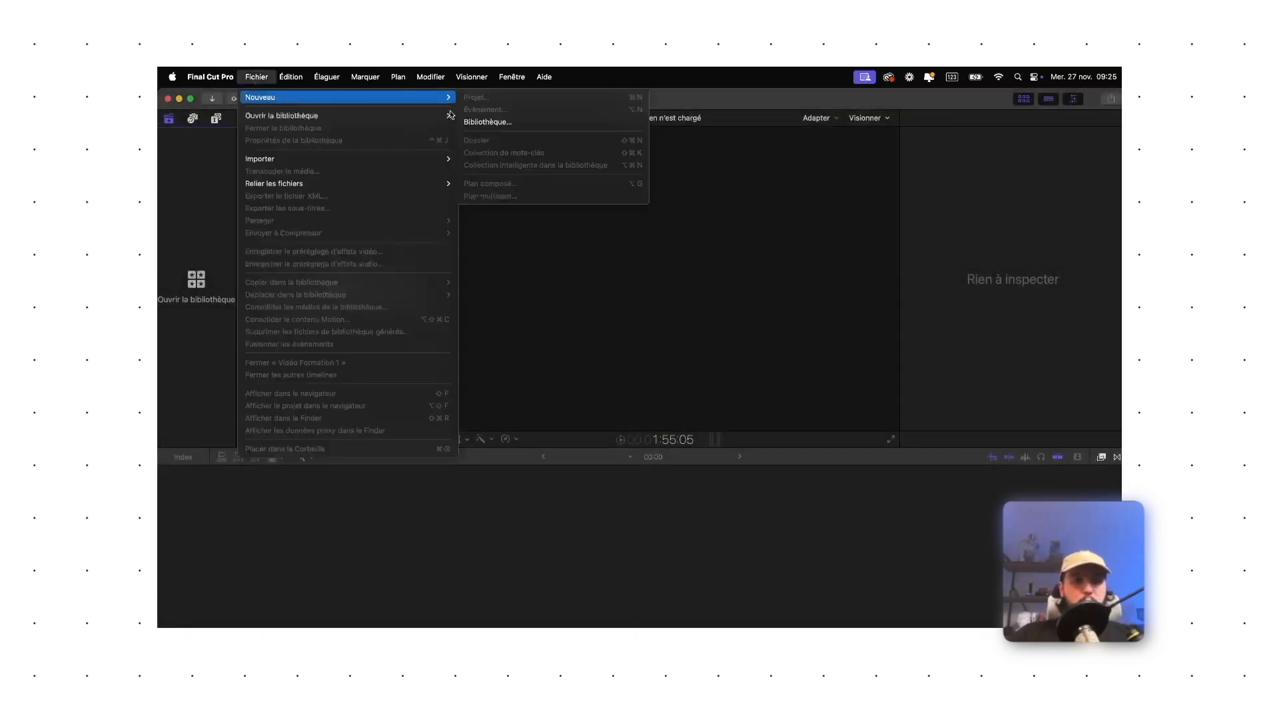
left_click(474, 121)
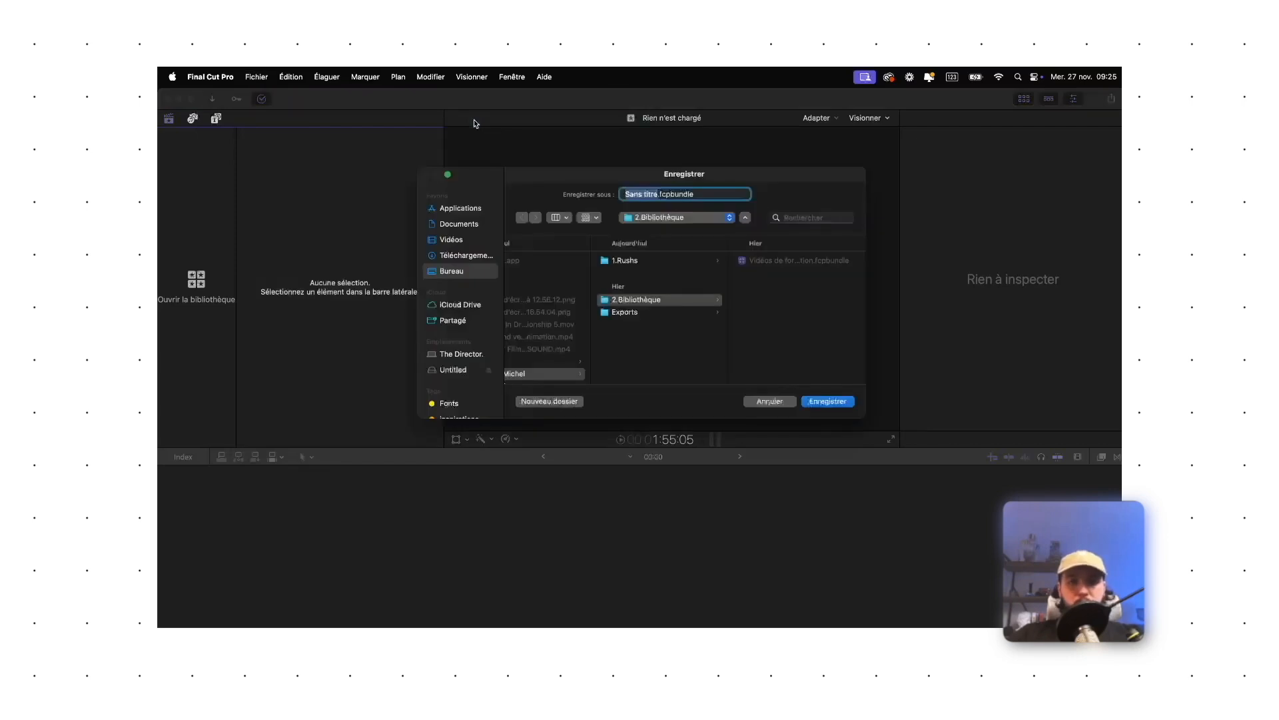
scroll(578, 309, "left", 2)
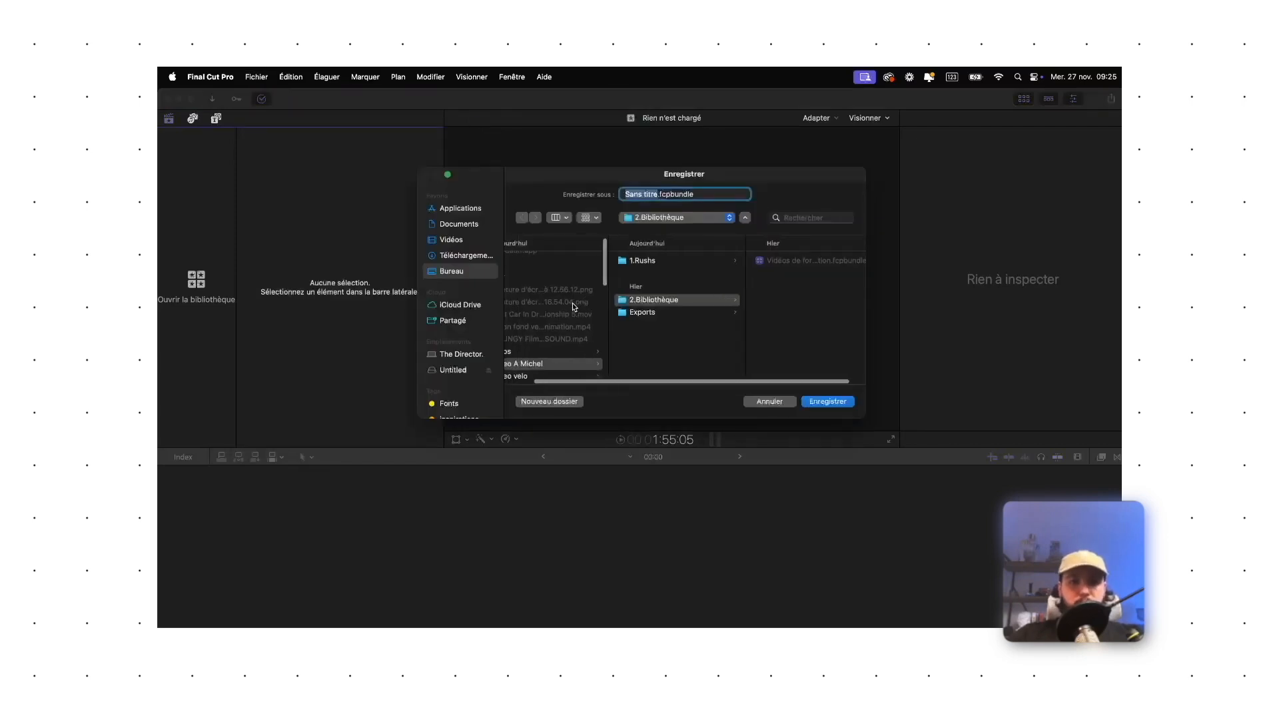
left_click(483, 277)
scroll(578, 351, "down", 3)
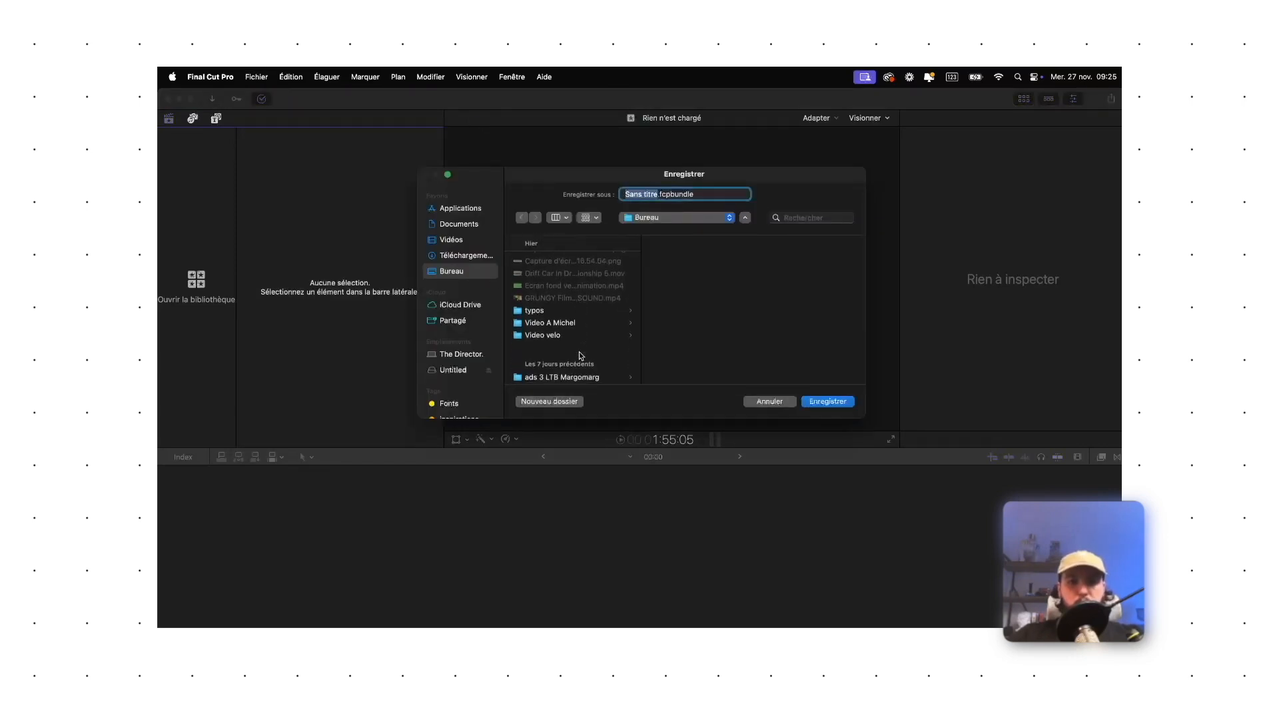
left_click(553, 325)
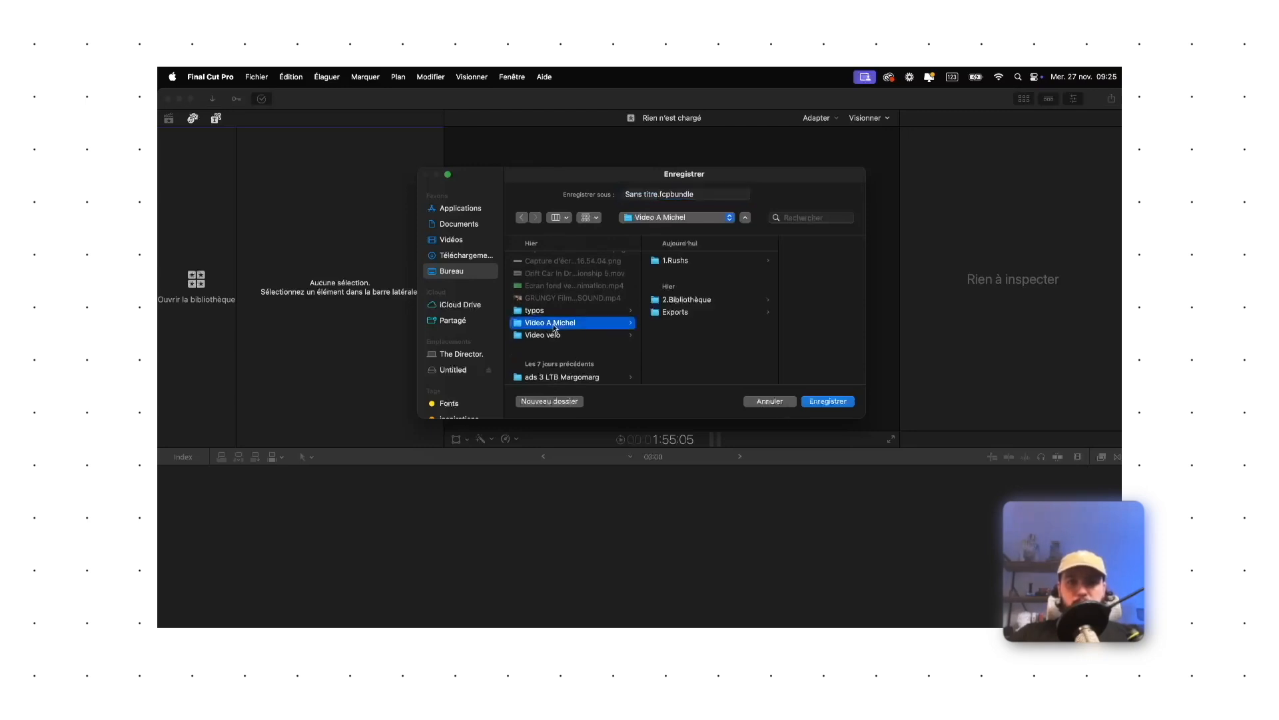
left_click(480, 275)
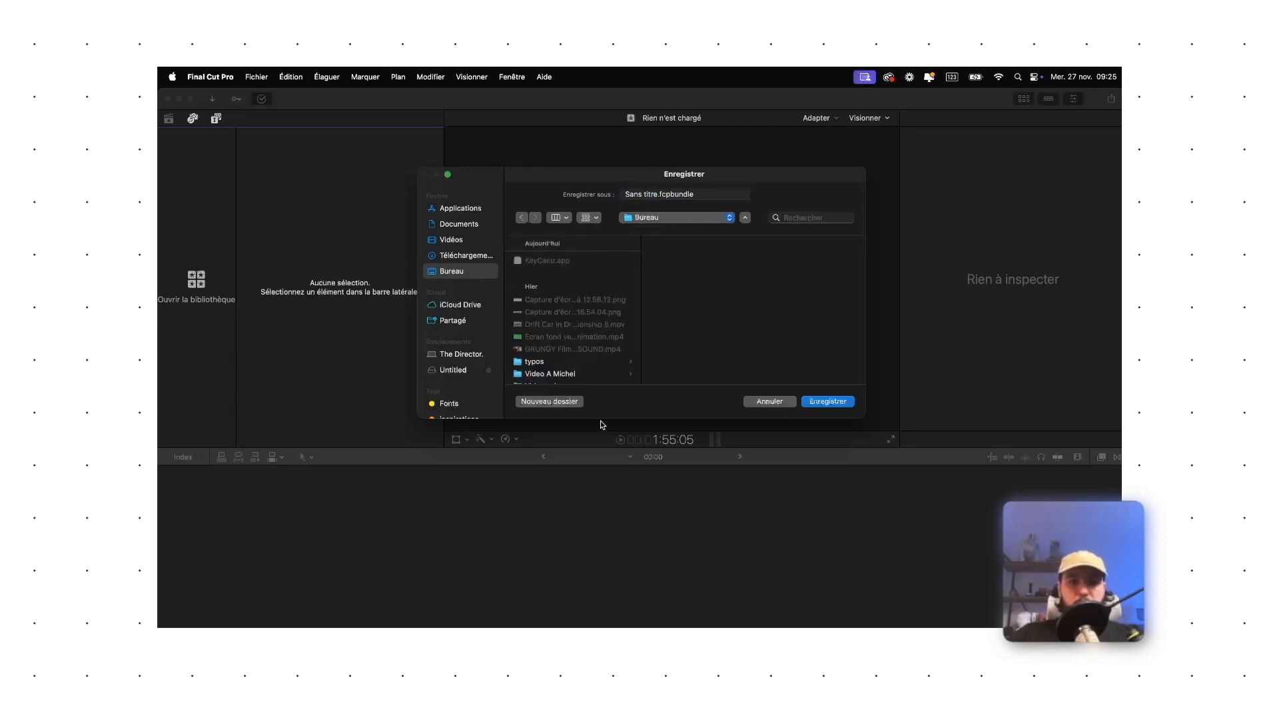
Create a folder on the desktop named "Video B" followed by the client's first name.
left_click(567, 402)
type("Video")
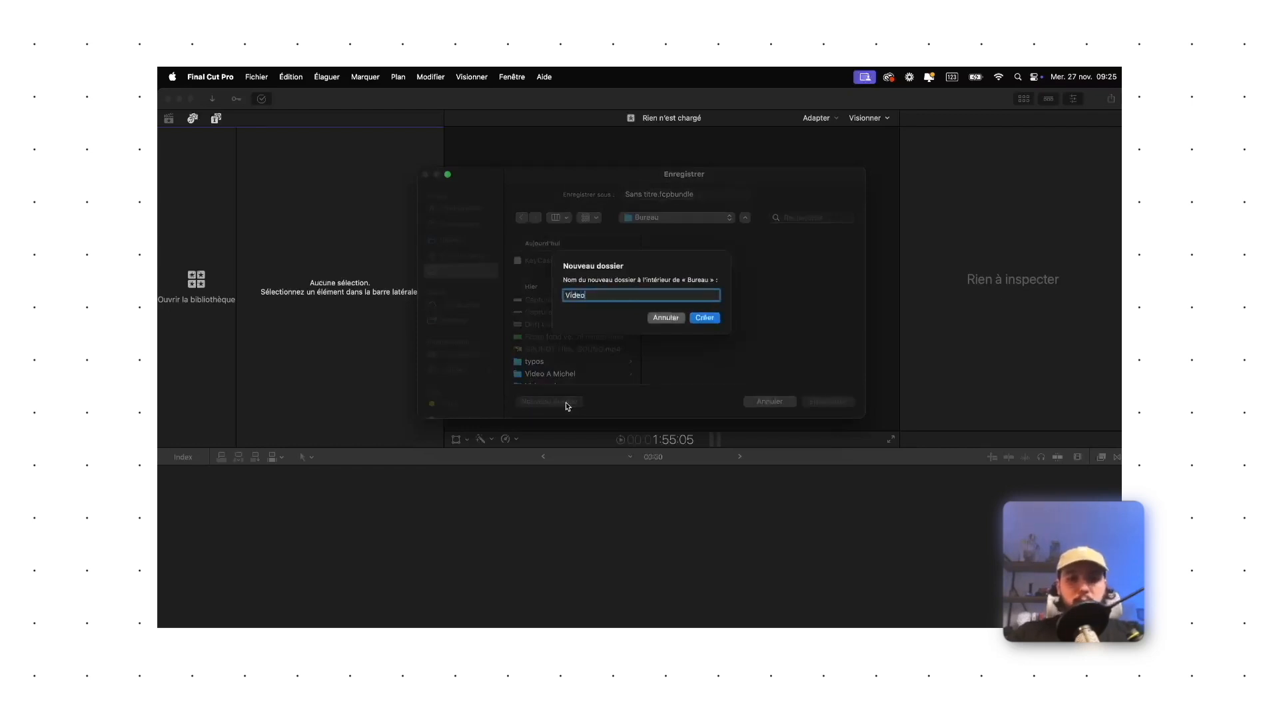
type(" B Michel")
key("Return")
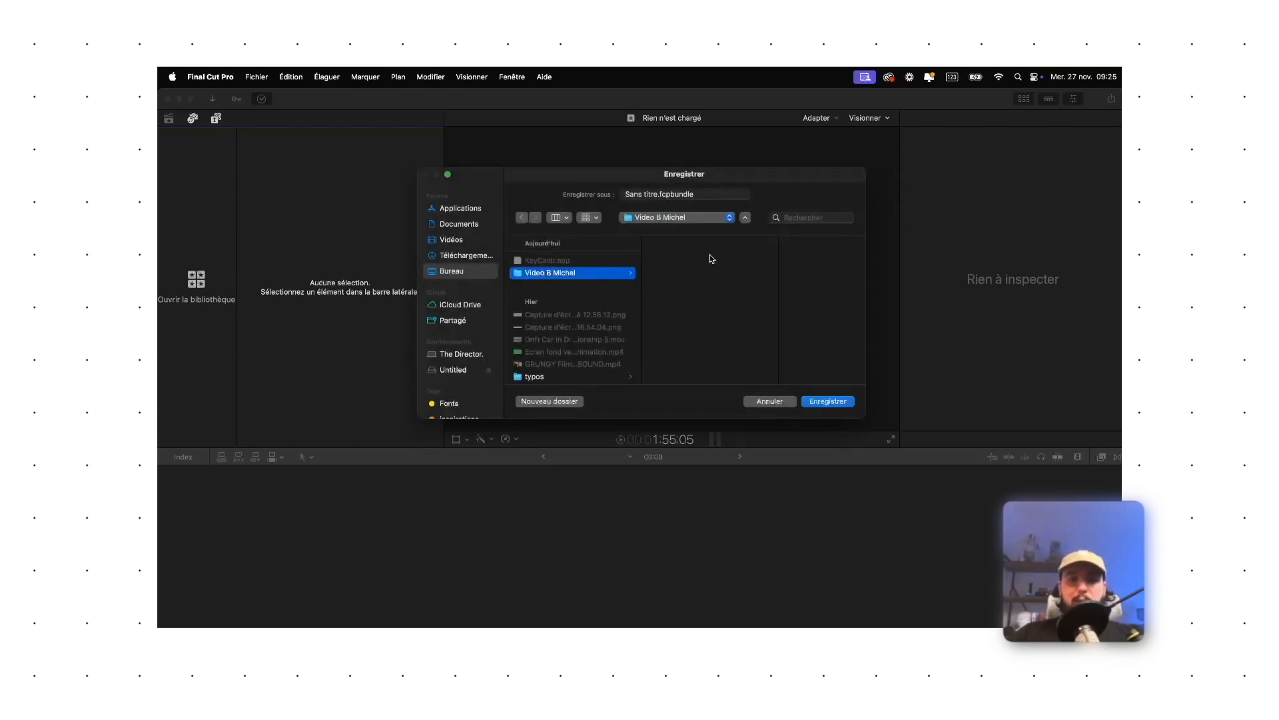
Create a subfolder named "1.Bibliothèque" inside the new Video B folder.
left_click(550, 401)
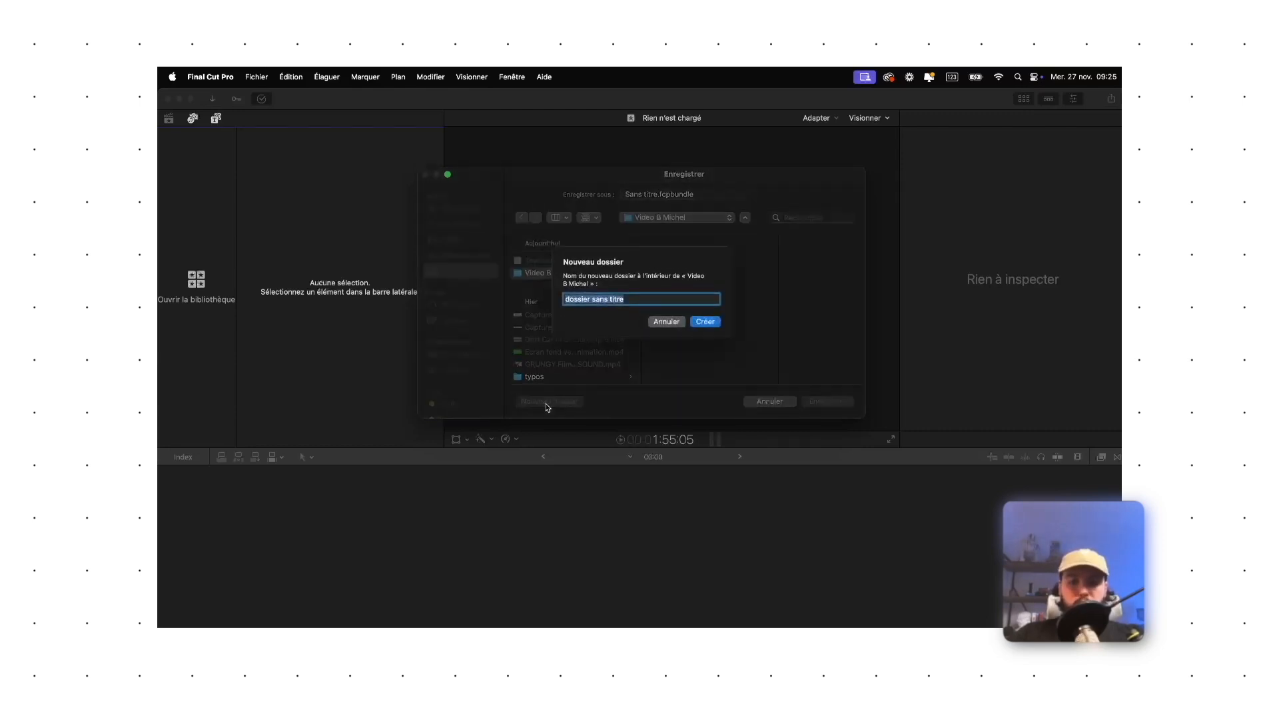
type("1")
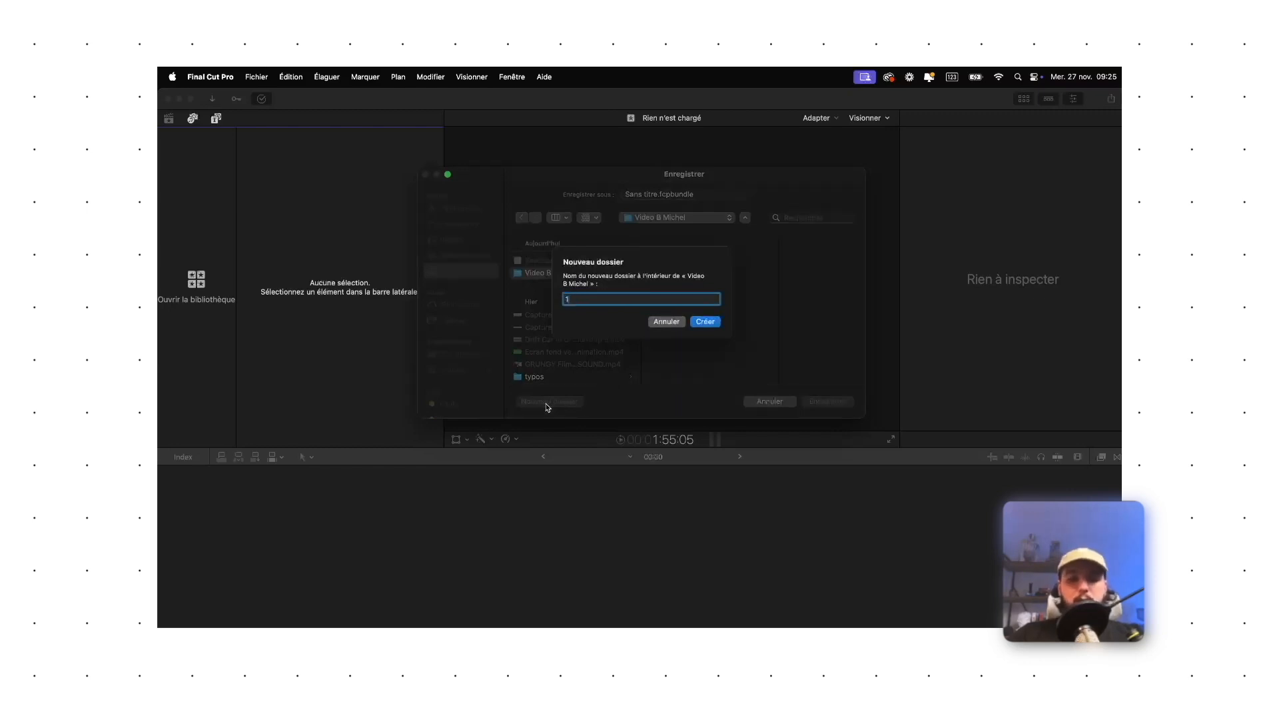
type(".Bibliothèque")
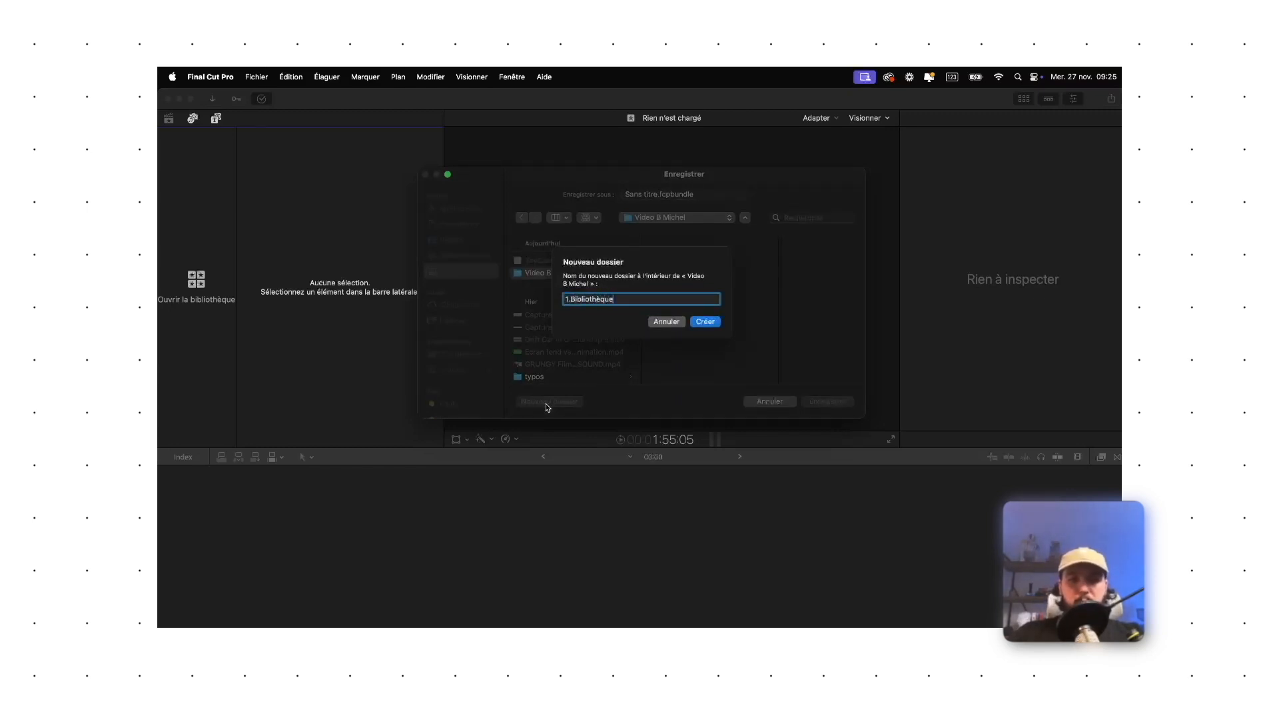
key("Return")
Name the library "Vidéo B" followed by the client's first name and save it in 1.Bibliothèque.
left_click(652, 194)
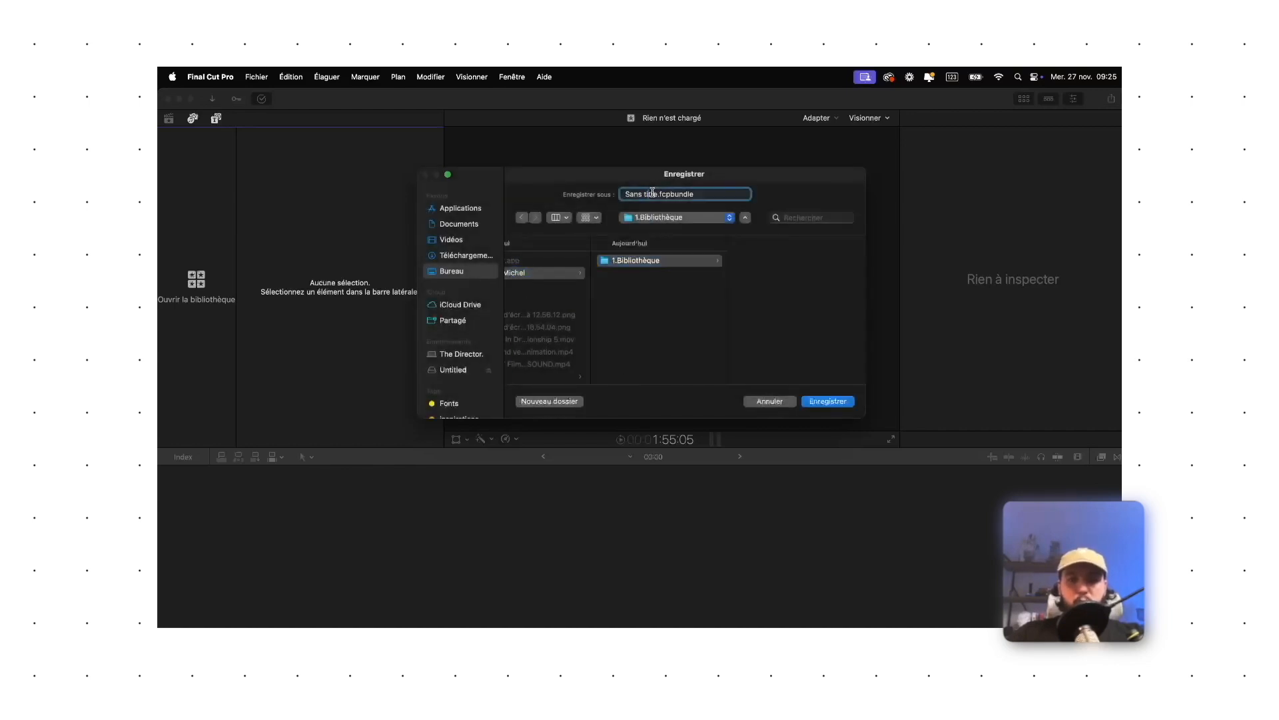
left_click_drag(659, 193, 596, 193)
type("Vidéo B Michel")
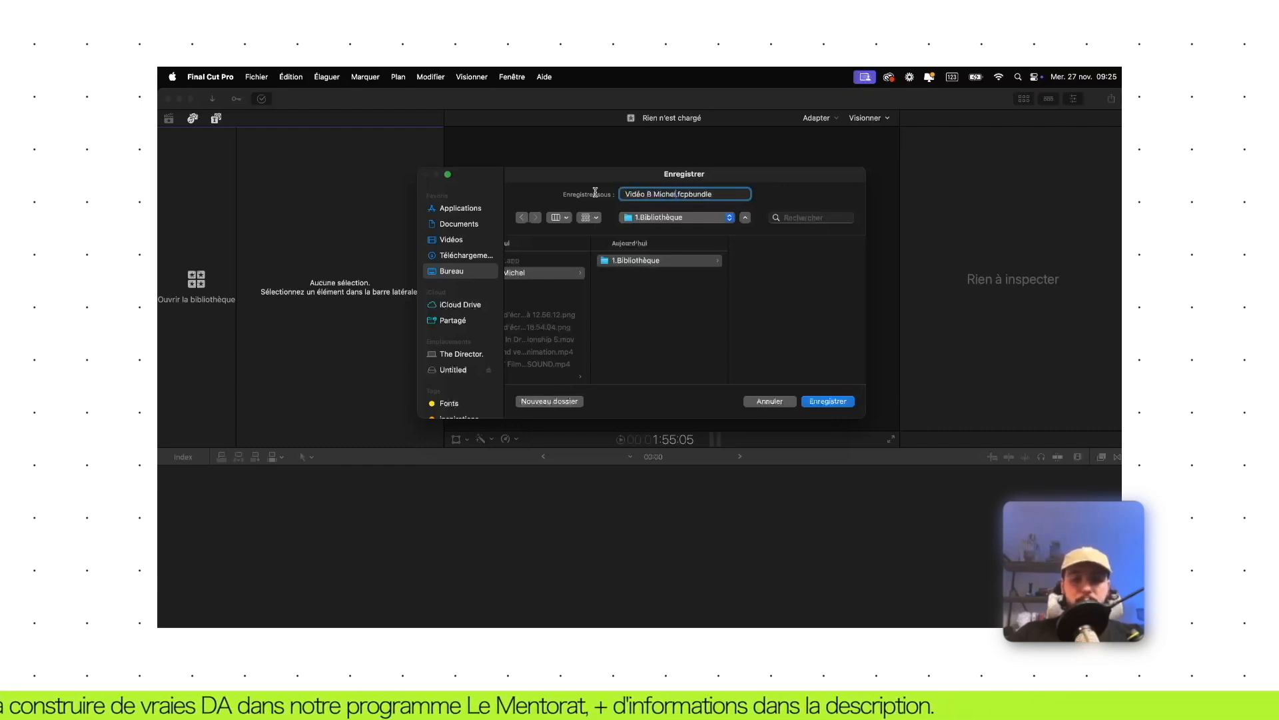
key("Return")
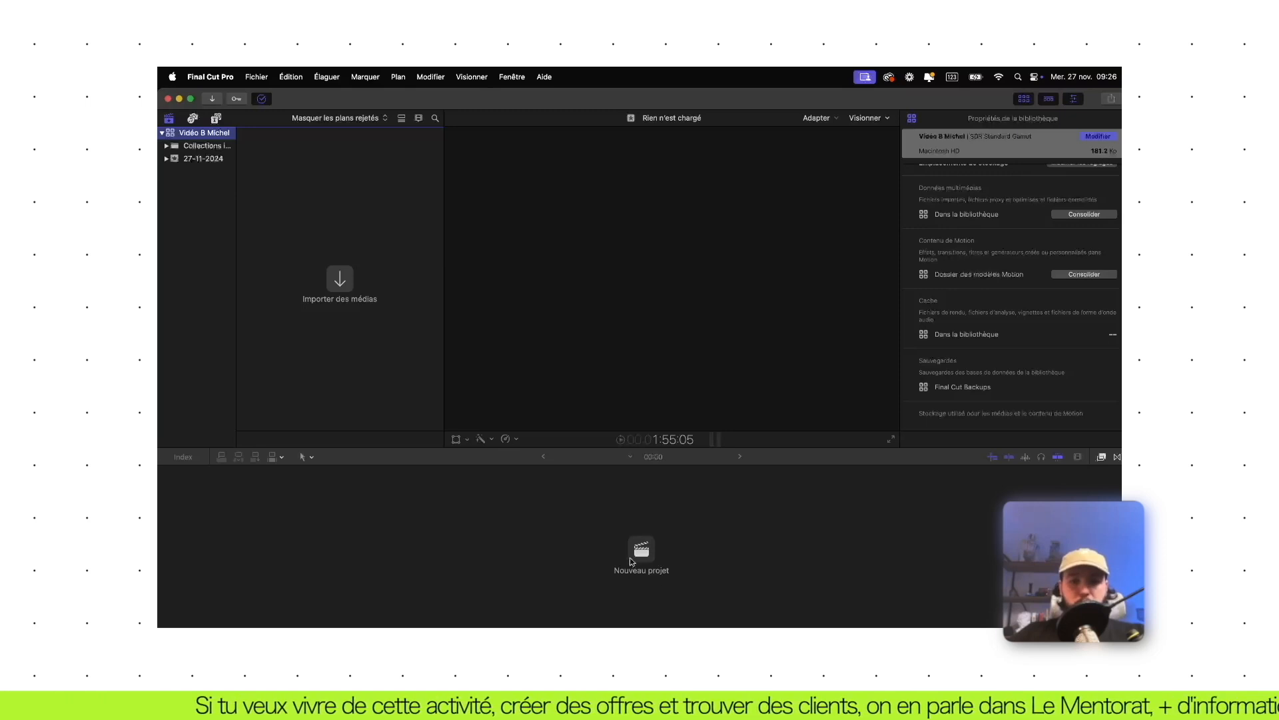
Create a new project named "Vidéo 1", the client's first name, and "- Titre de la vidé", keeping the default 1080p HD settings.
left_click(256, 77)
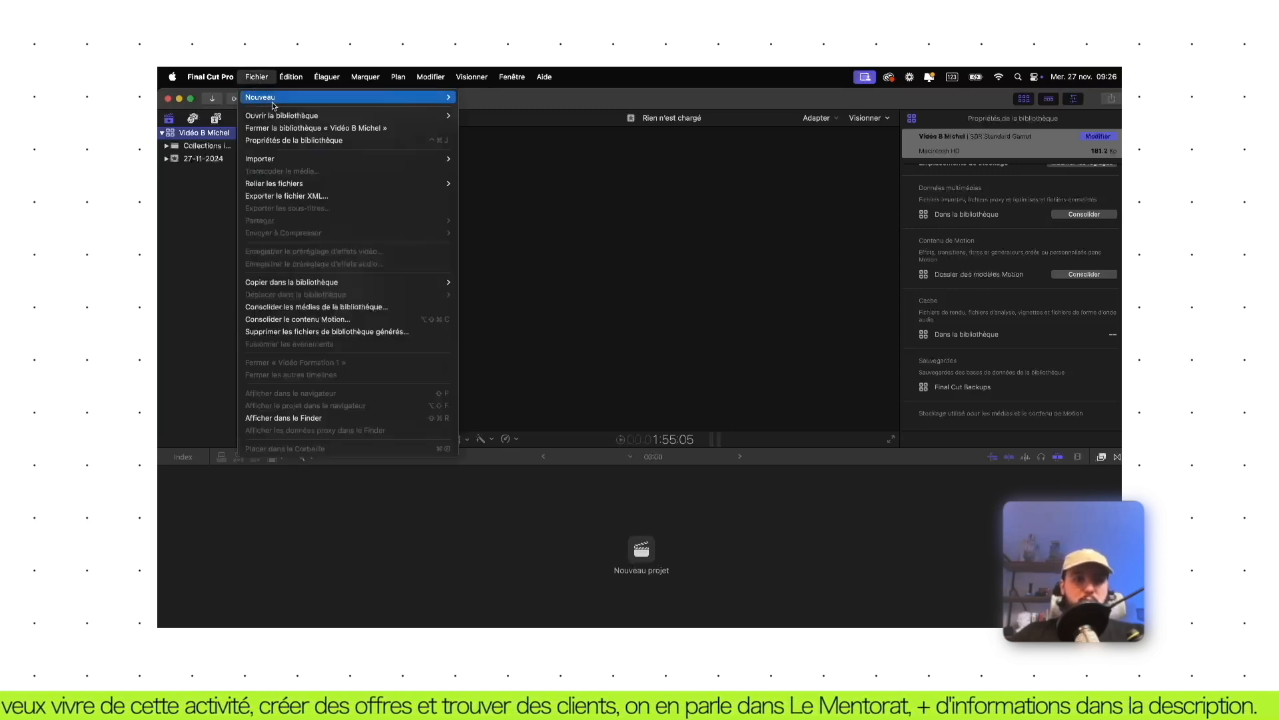
mouse_move(451, 102)
left_click(643, 551)
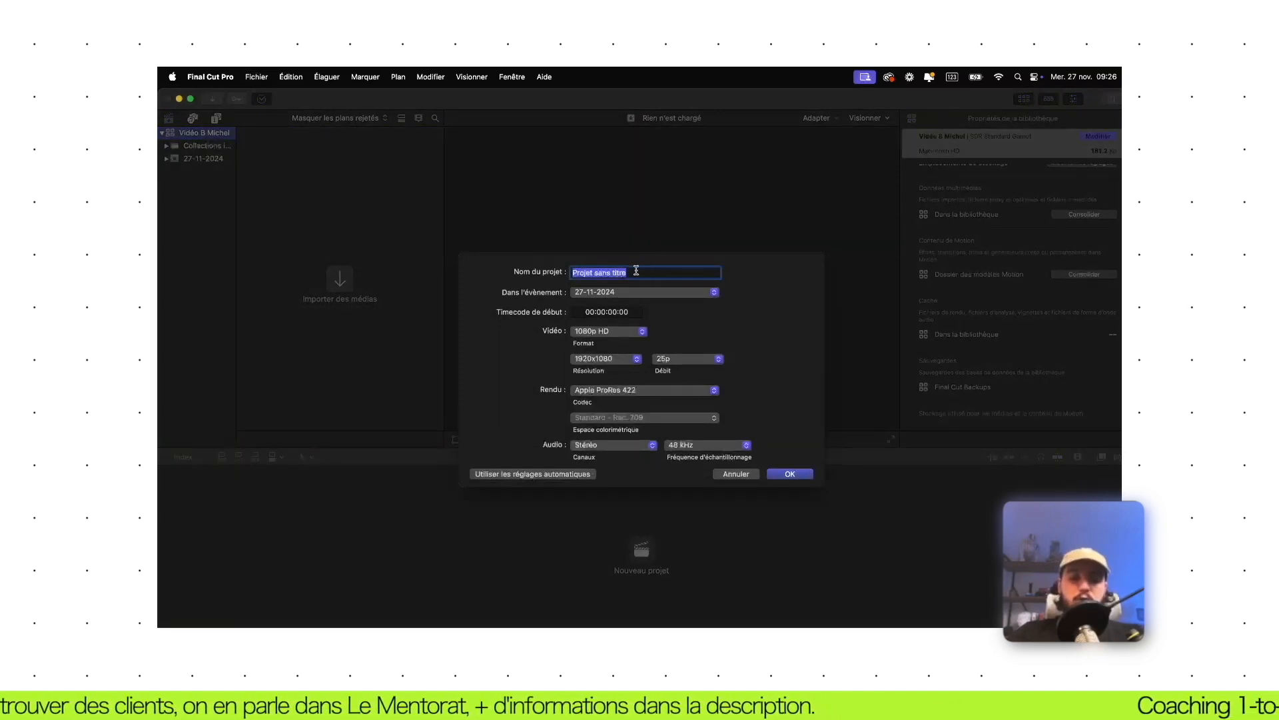
type("Vidéo ")
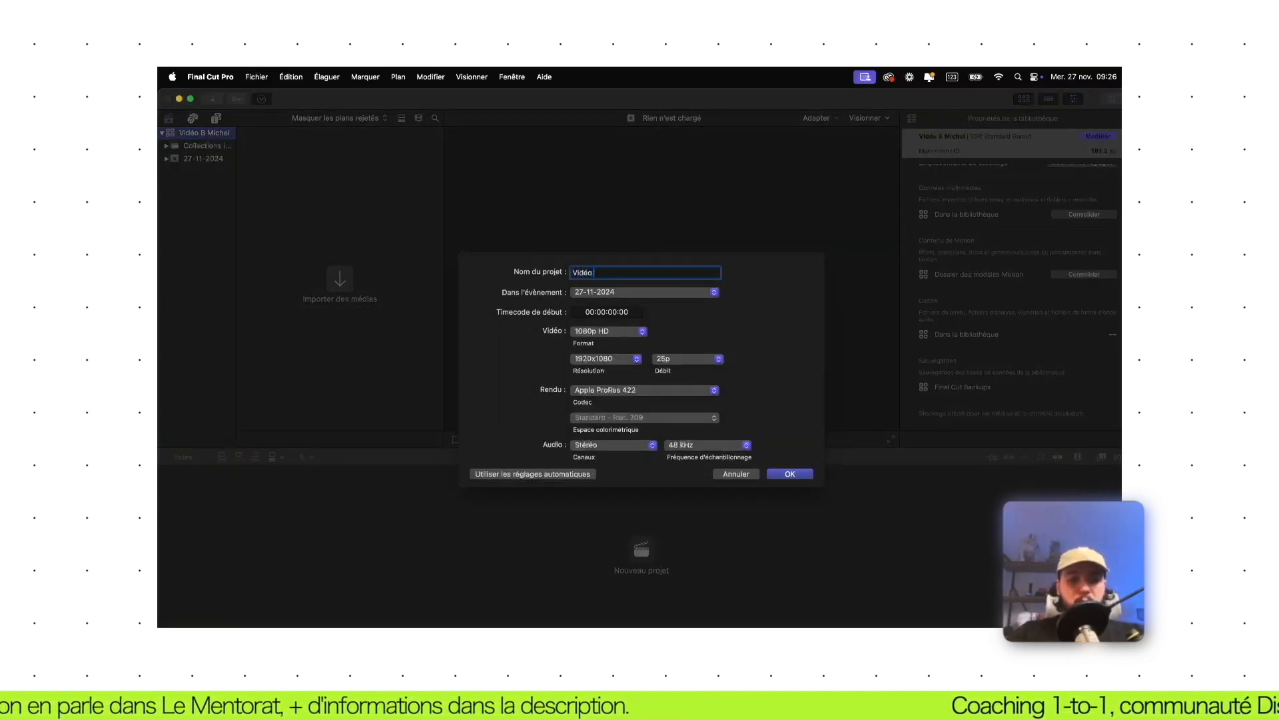
type("1 Michel ")
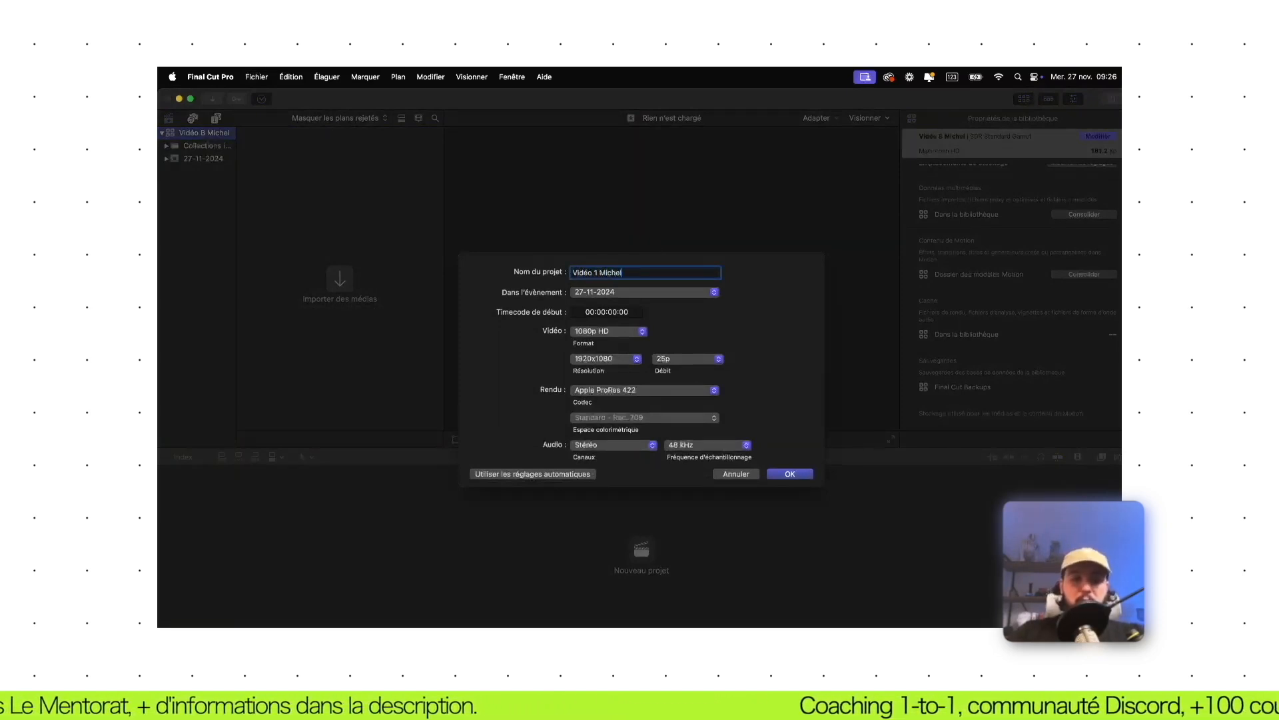
type("- ")
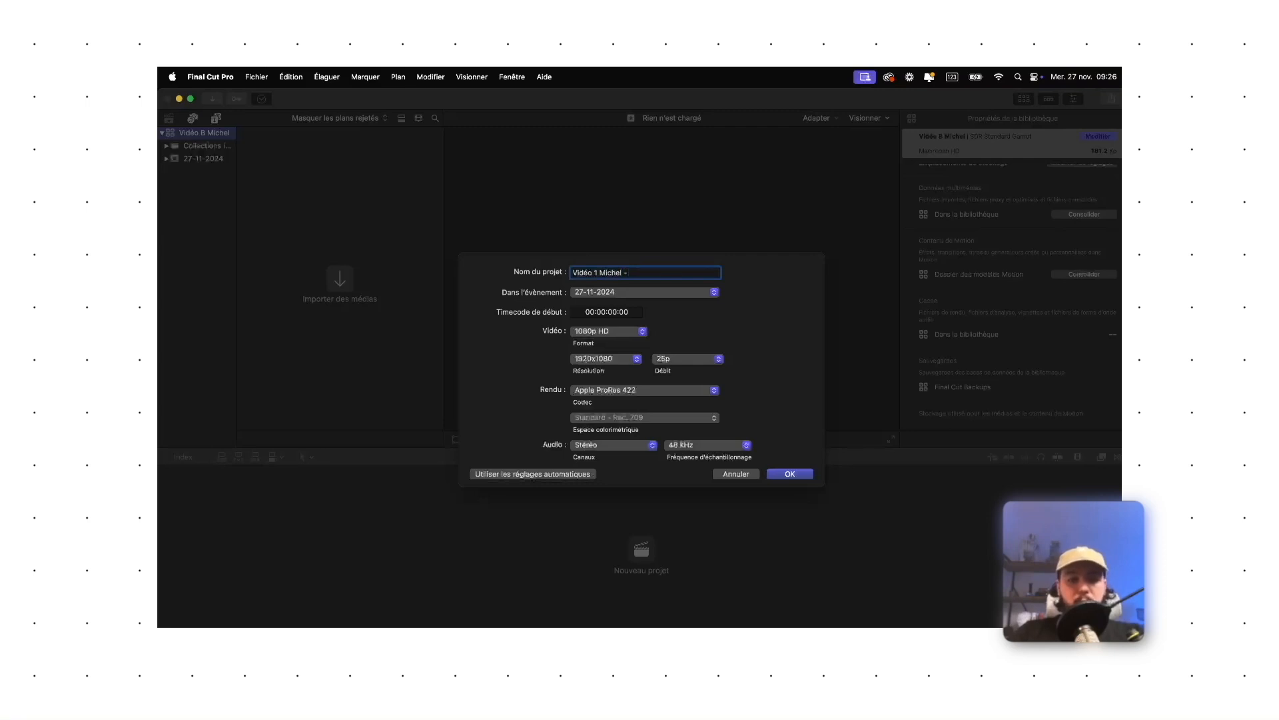
type("Titre de")
type(" la vidéo")
key("BackSpace")
key("BackSpace")
key("BackSpace")
key("BackSpace")
type("i")
key("BackSpace")
type("od")
key("BackSpace")
key("BackSpace")
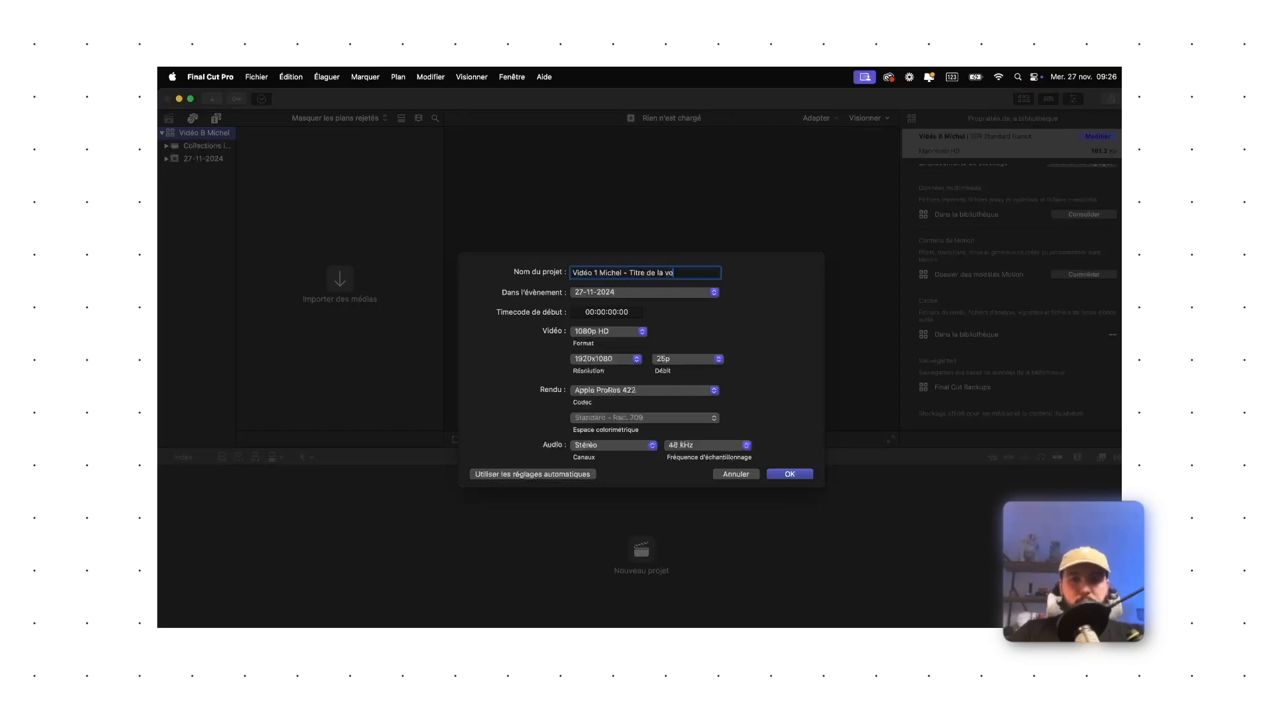
type("idé")
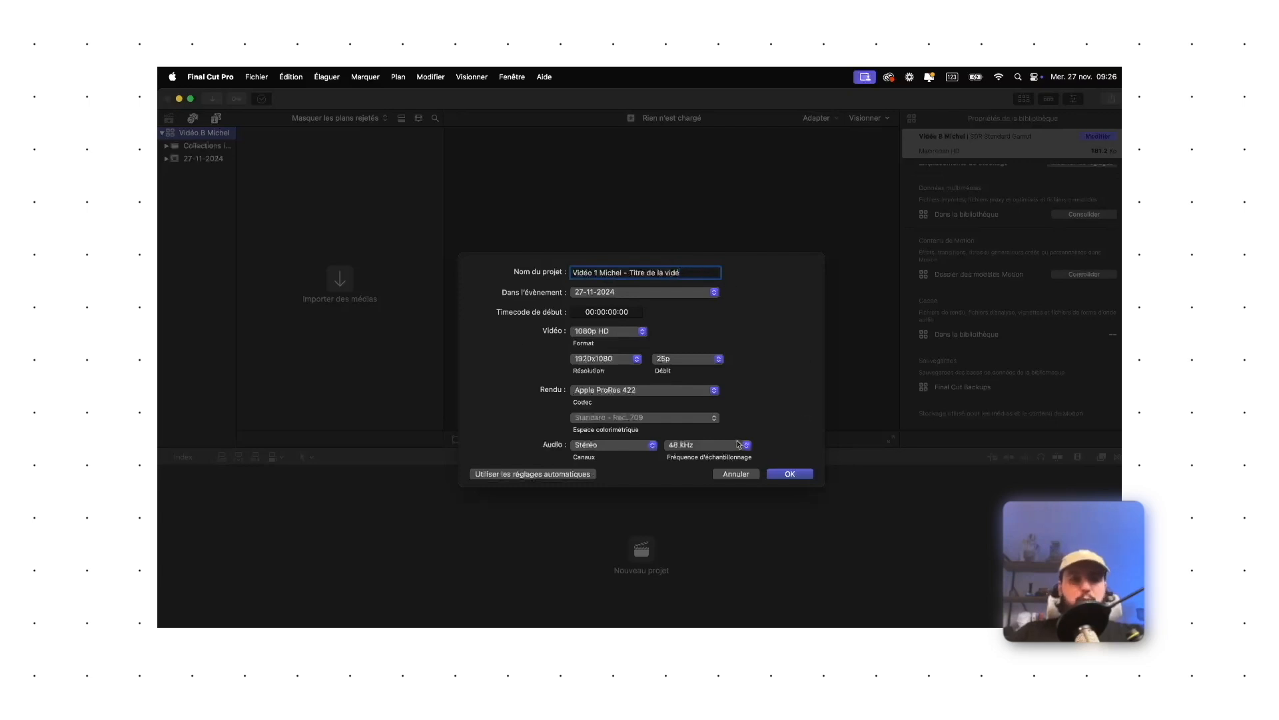
left_click(789, 474)
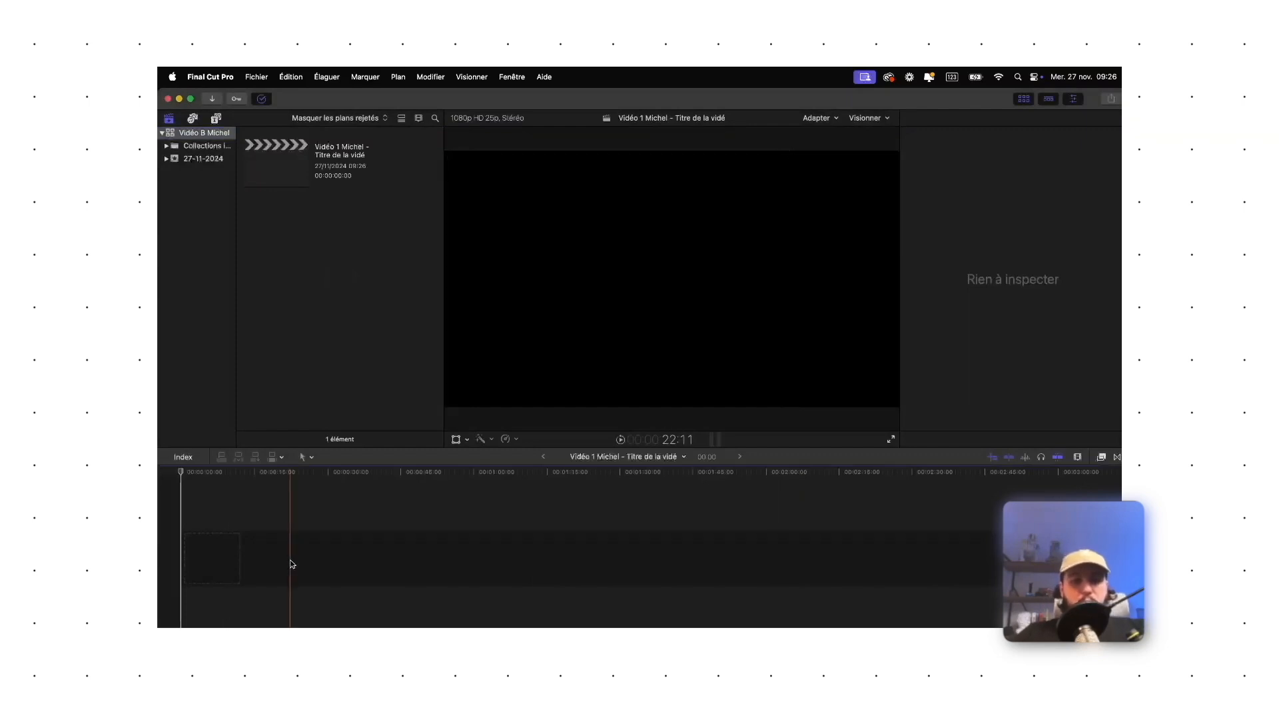
Switch to Finder and open the CLIP folder inside PRIVATE > M4ROOT on the Untitled memory card.
left_click(198, 636)
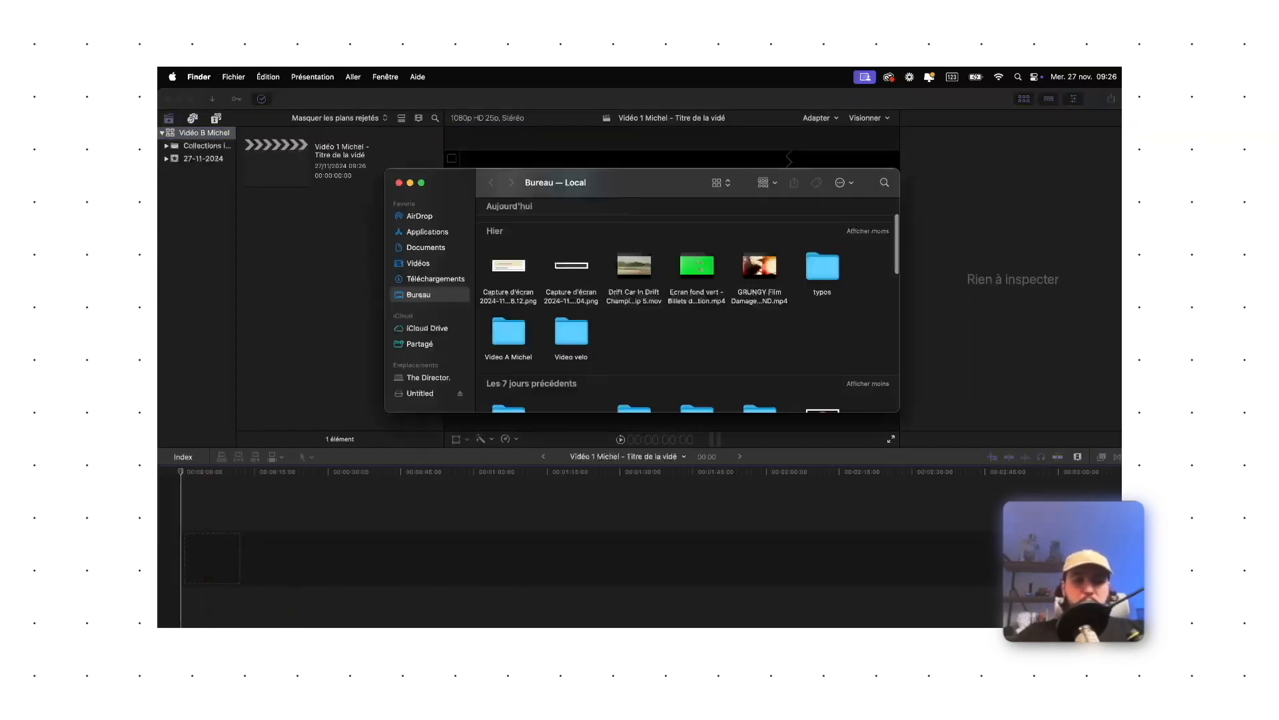
left_click(420, 393)
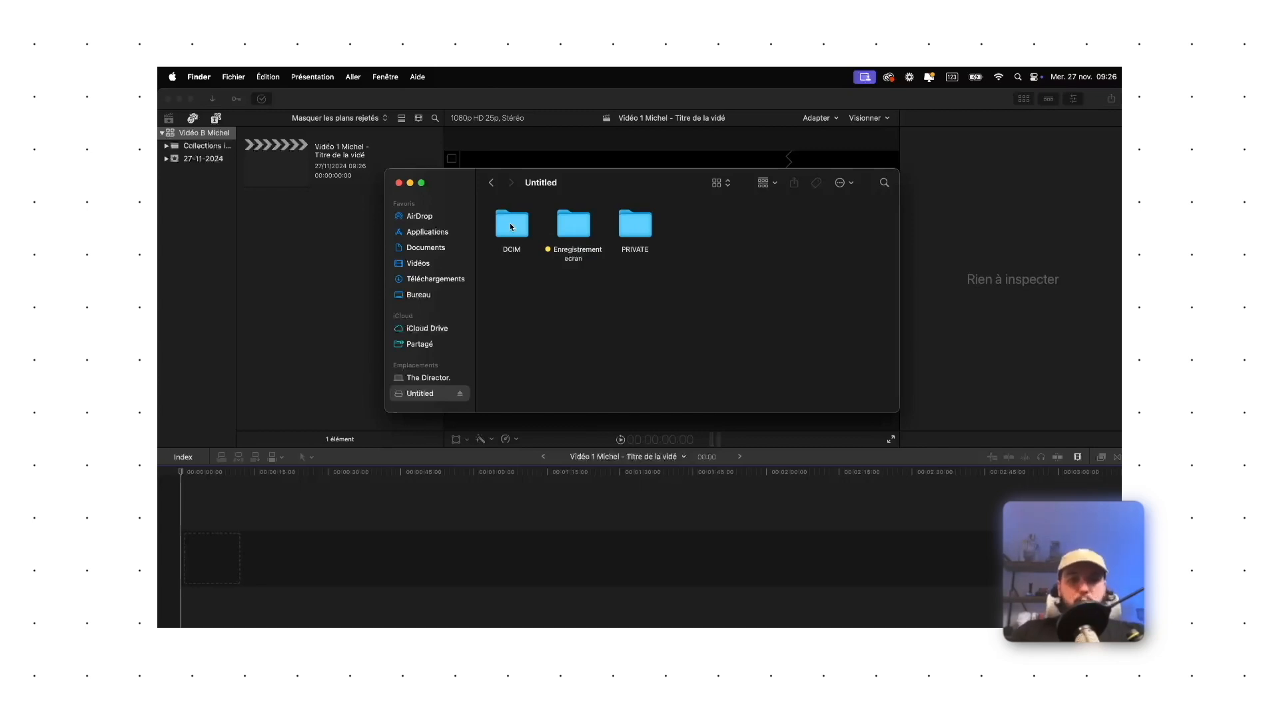
double_click(642, 229)
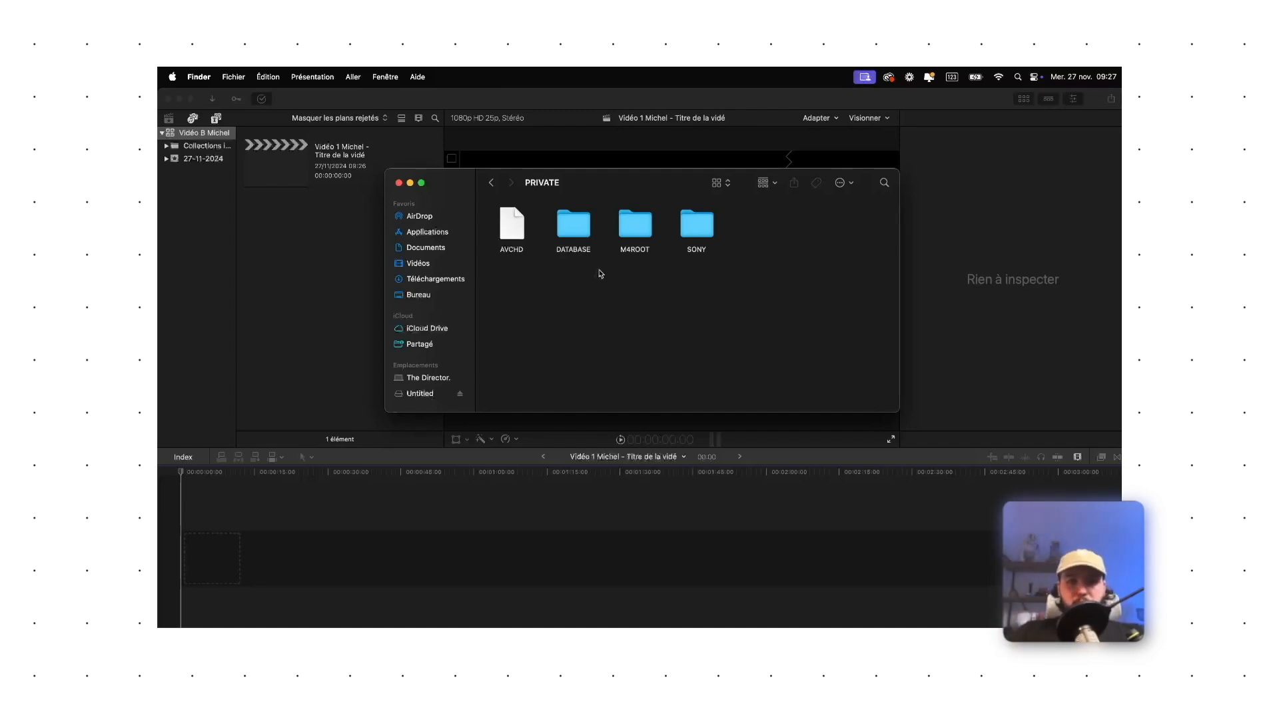
double_click(650, 228)
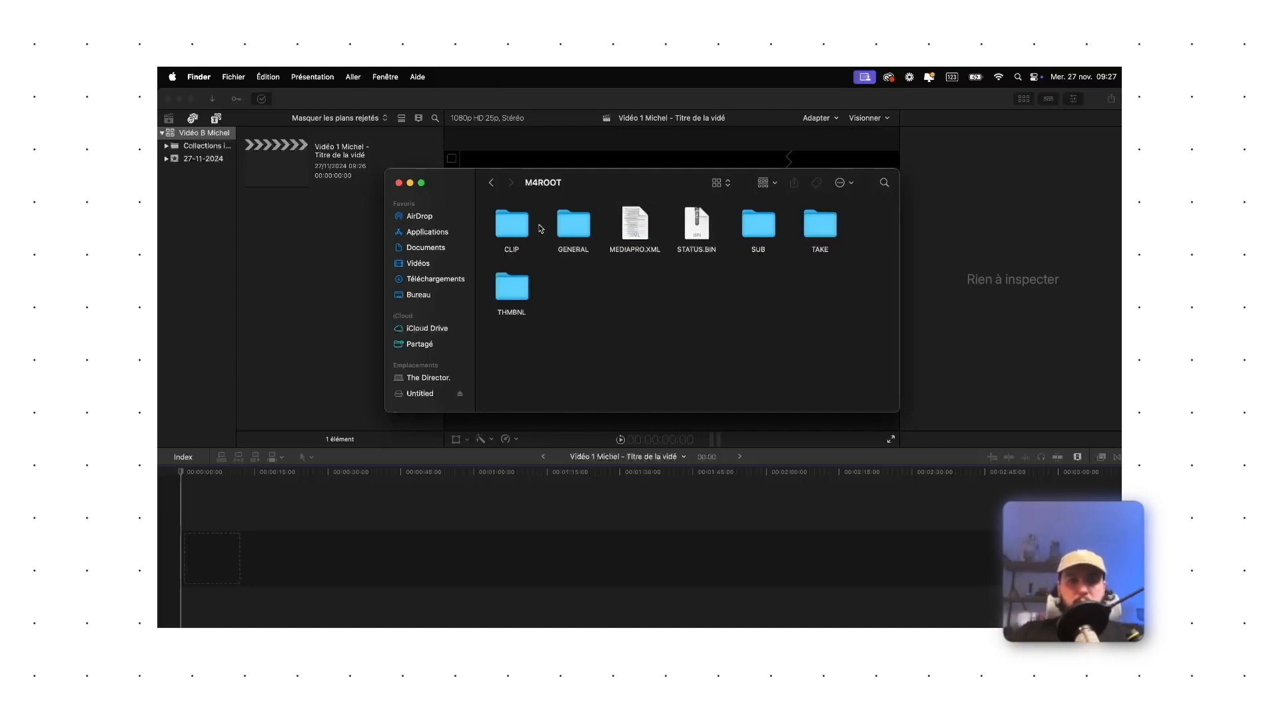
double_click(524, 228)
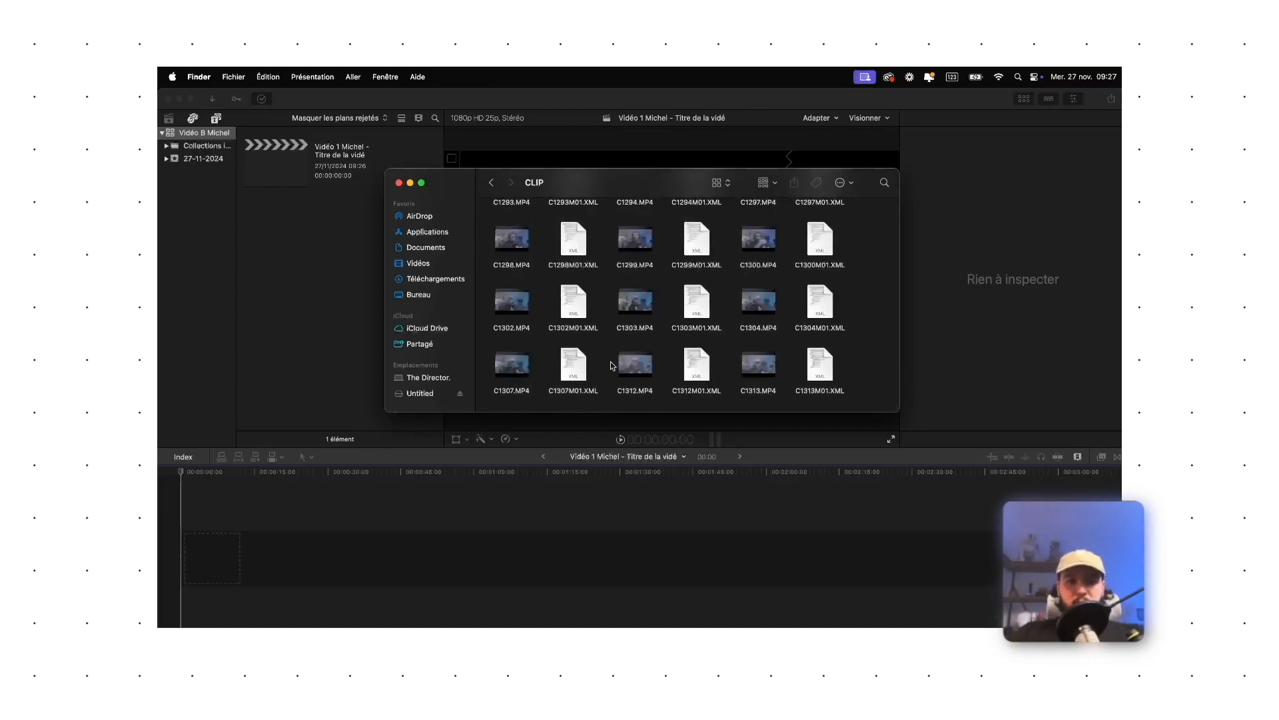
Preview the clips C1312.MP4, C1307.MP4, C1304.MP4 and C1303.MP4 one after another with Quick Look.
left_click(647, 374)
key("space")
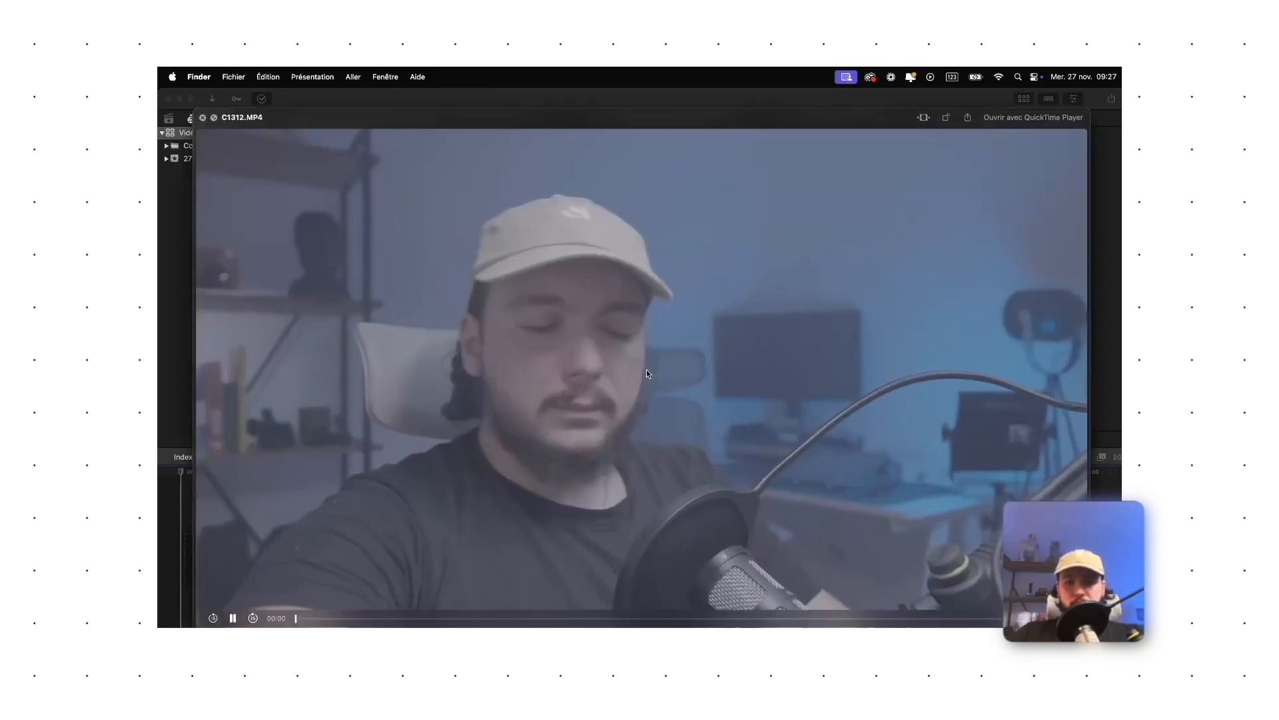
key("space")
left_click(524, 373)
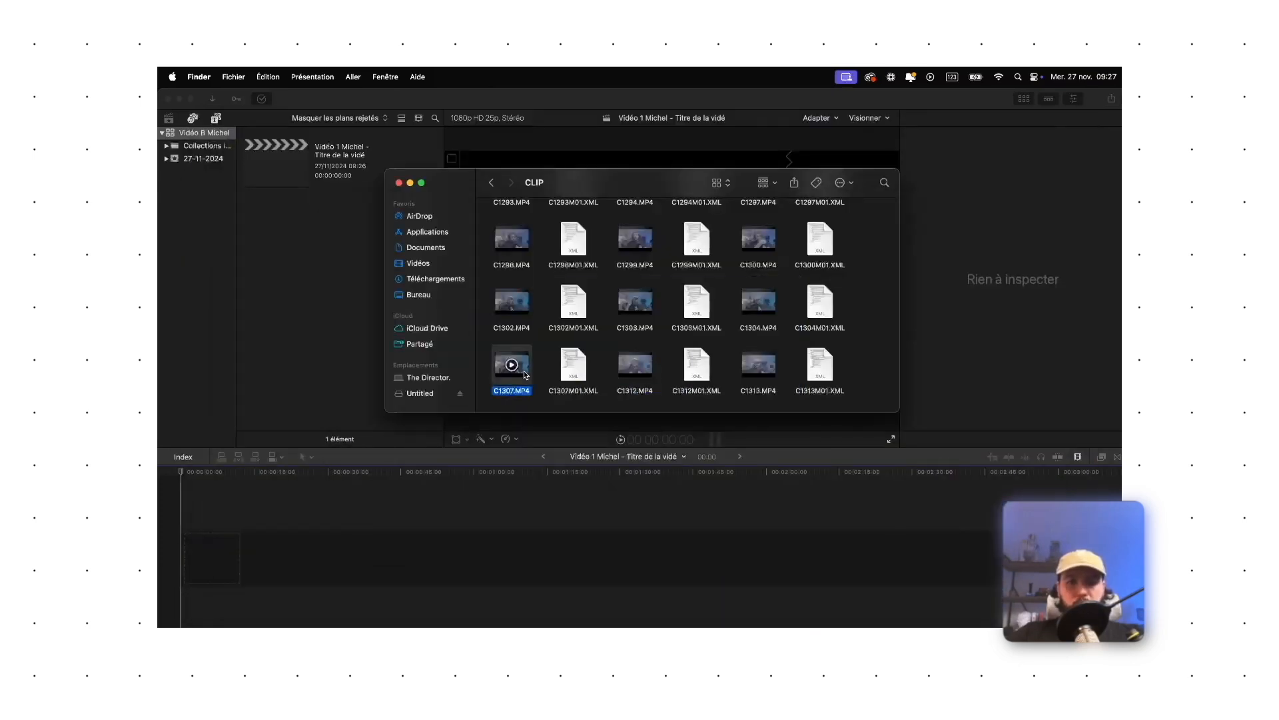
key("space")
key("space")
left_click(771, 311)
key("space")
key("space")
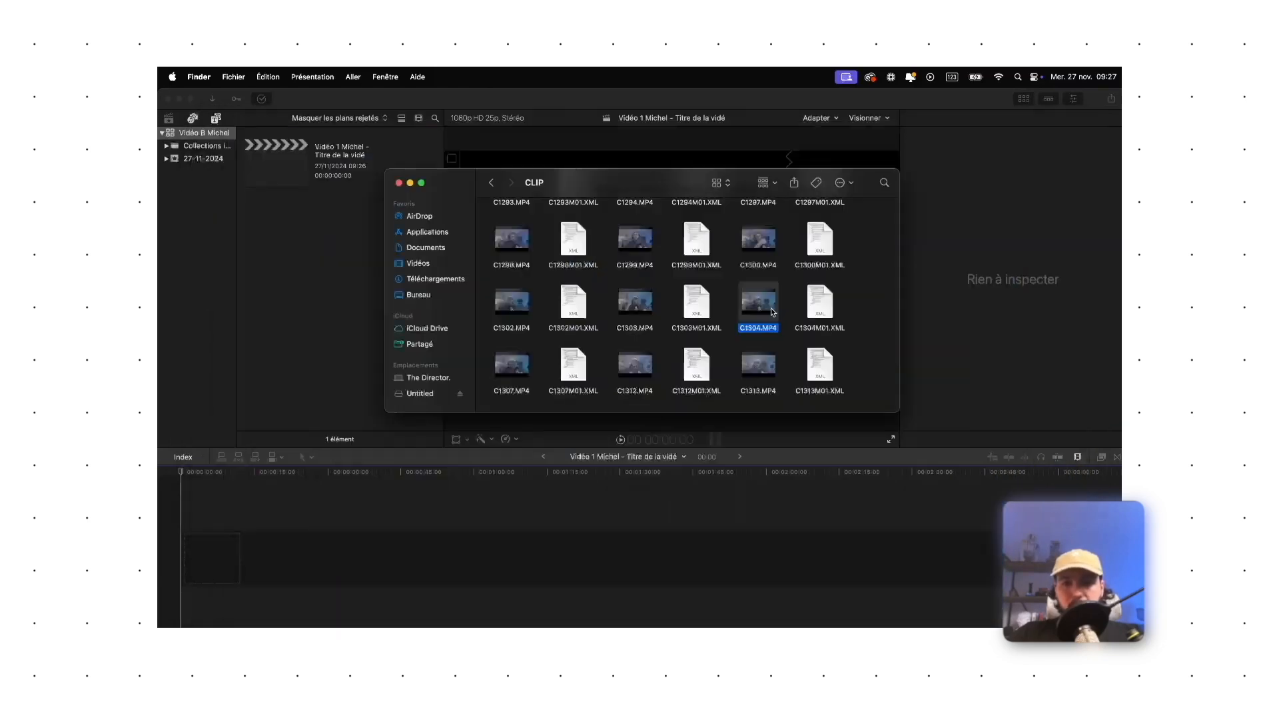
left_click(648, 308)
key("space")
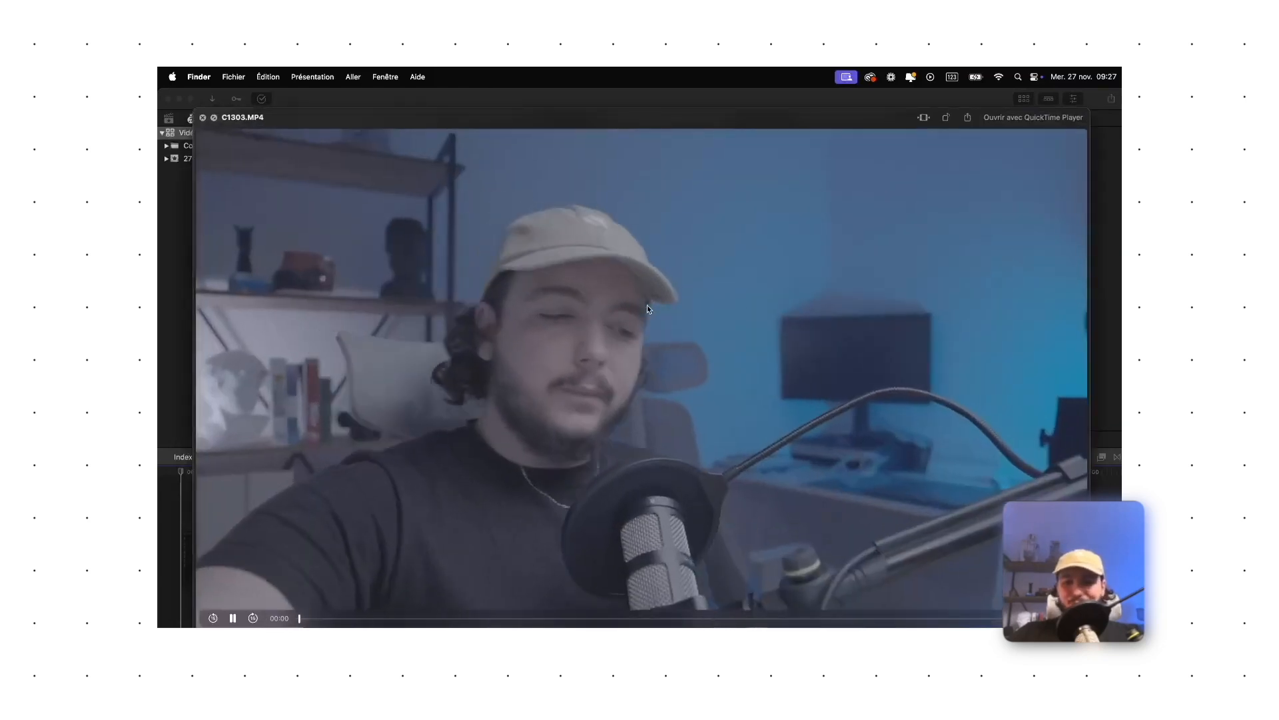
key("space")
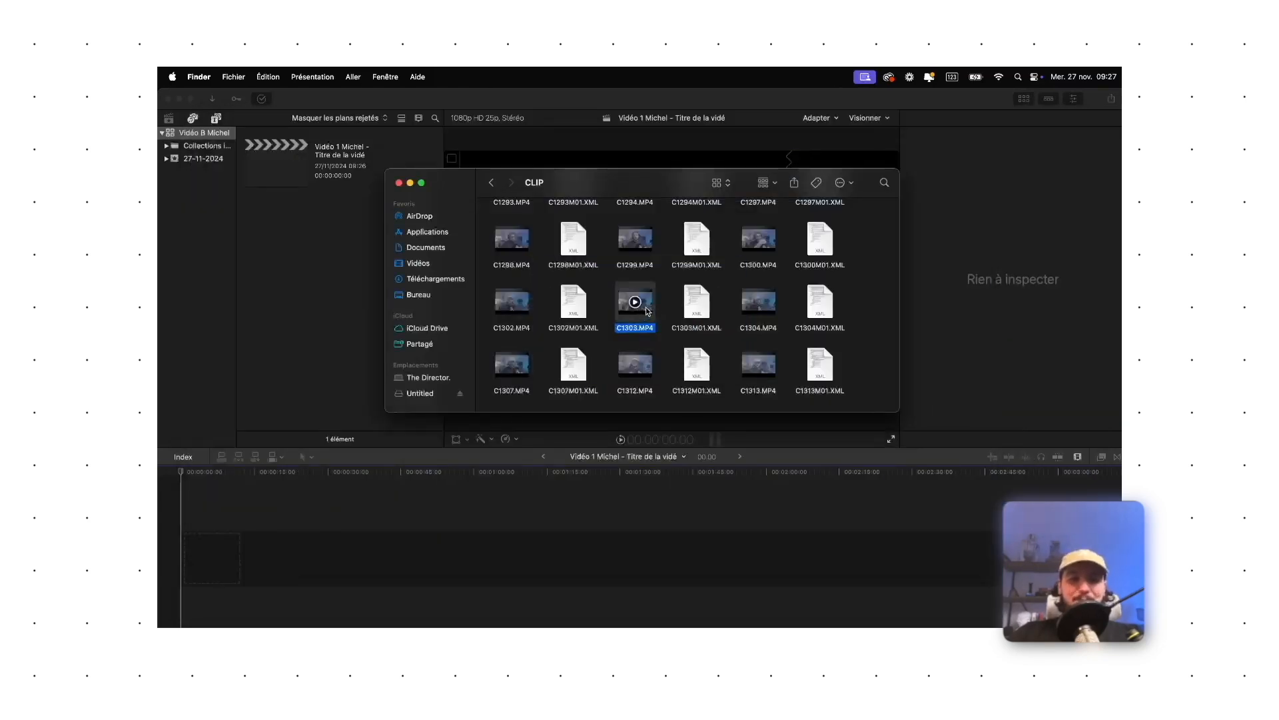
Copy C1303.MP4 from the card to the desktop, then move it into the client's Video B folder.
left_click_drag(635, 307, 440, 302)
left_click_drag(845, 247, 676, 331)
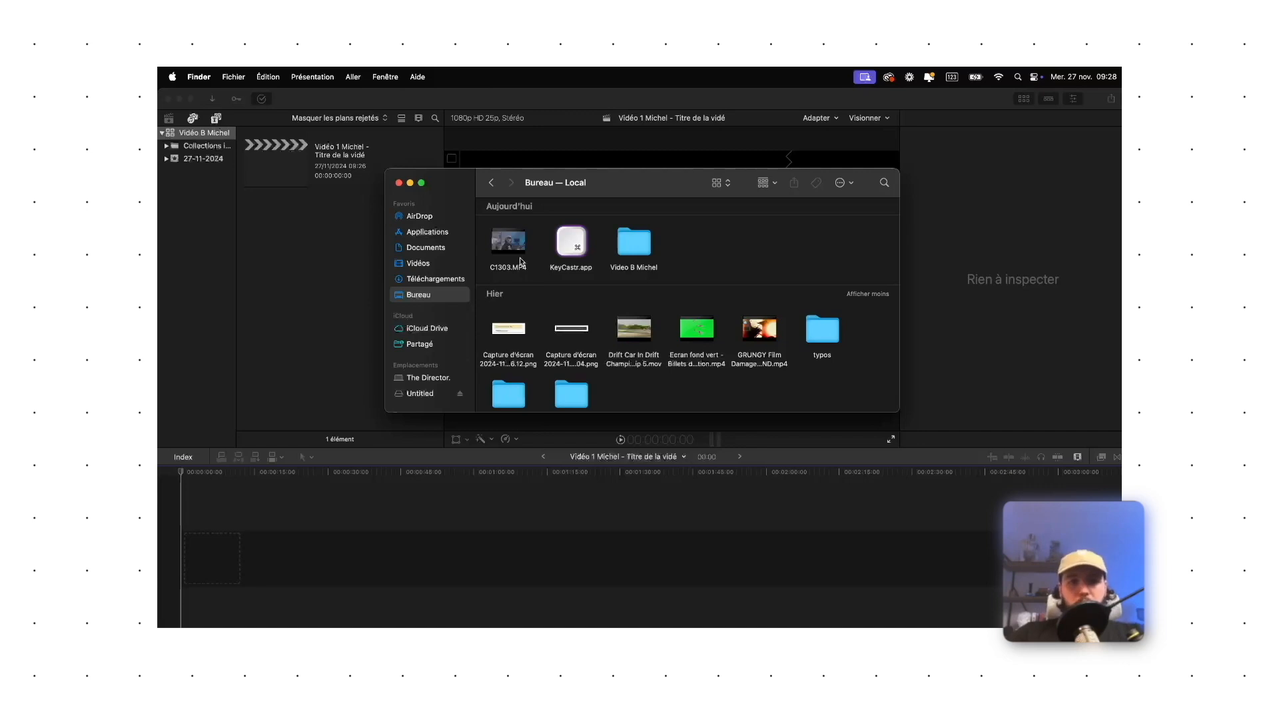
left_click_drag(520, 251, 641, 249)
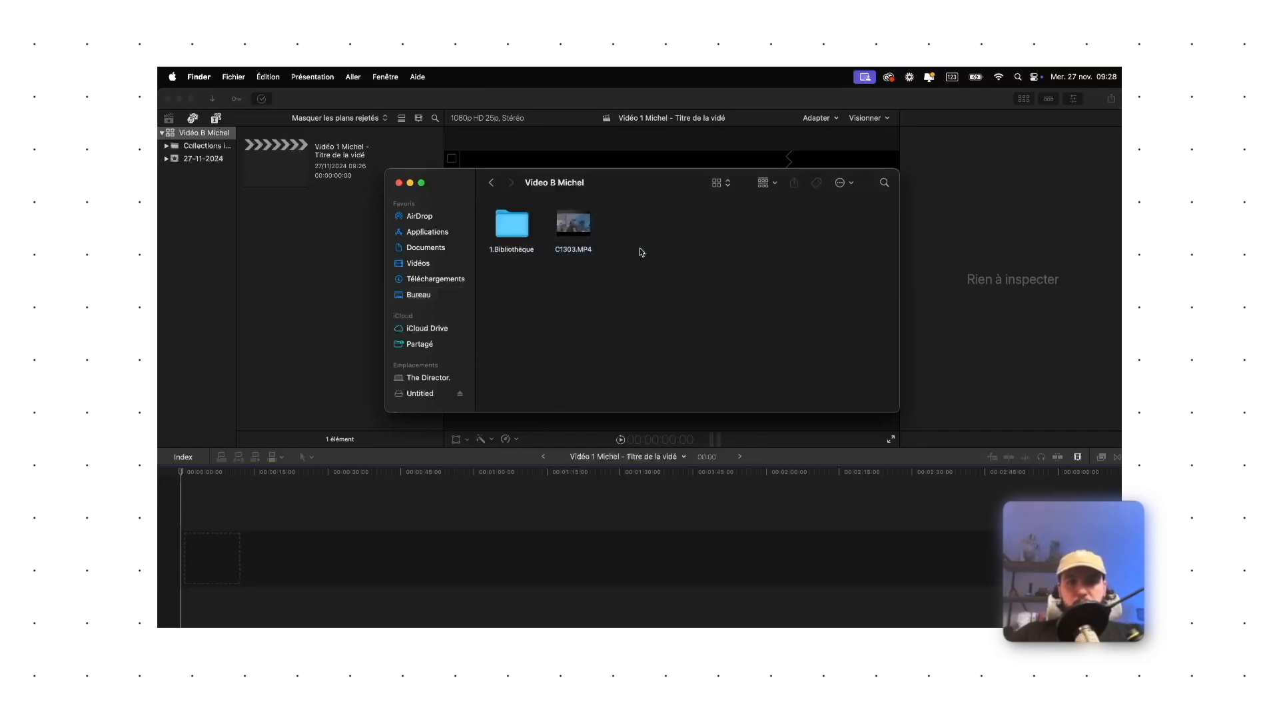
left_click(492, 182)
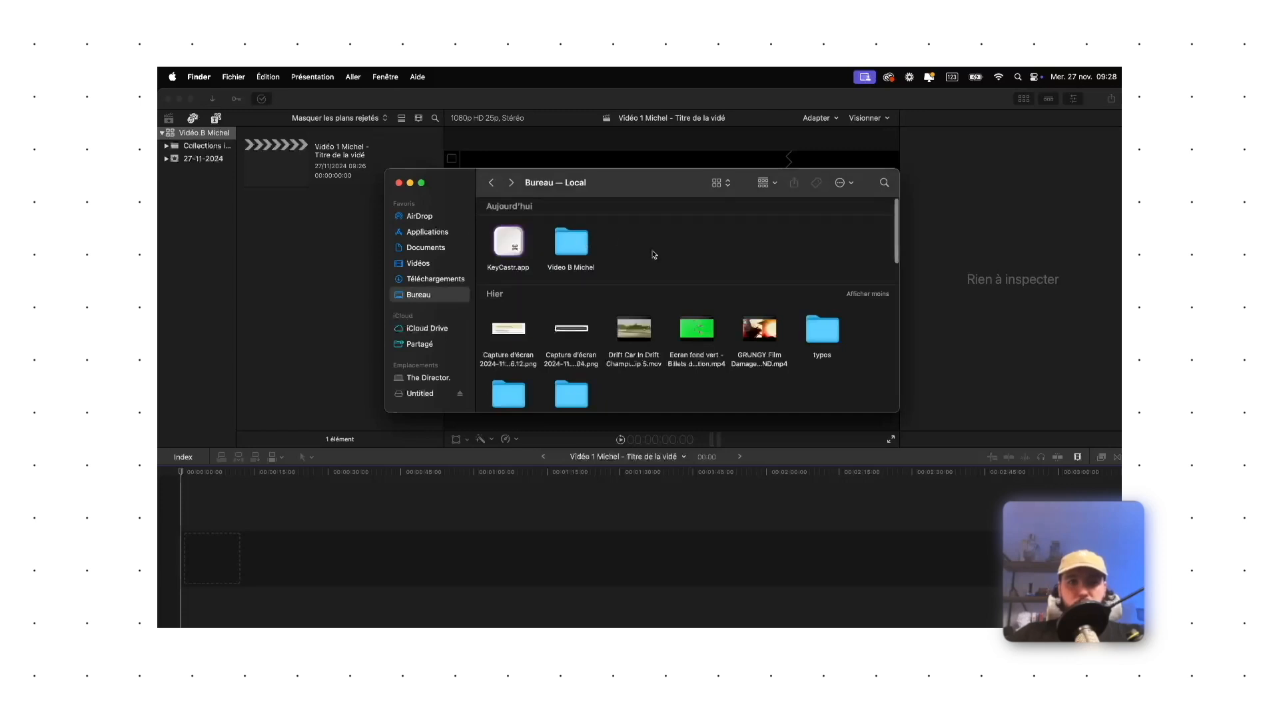
double_click(577, 248)
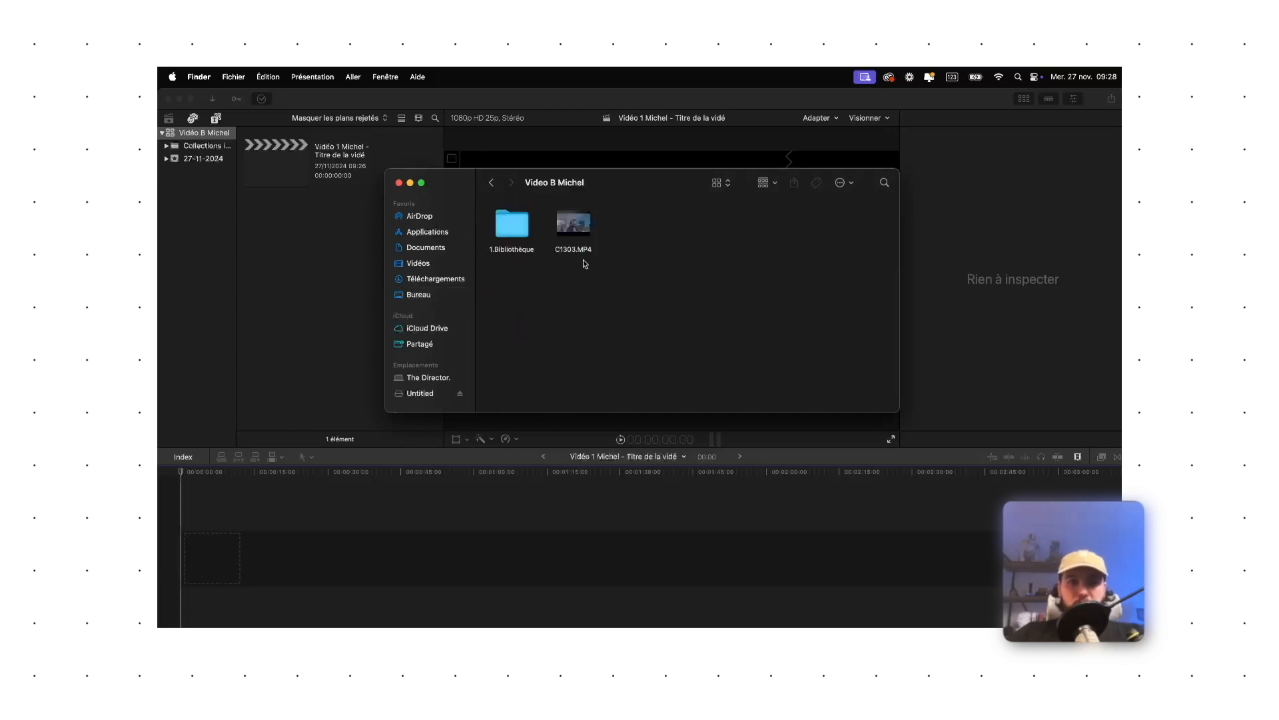
Create a "2.Rush" subfolder in the Video B folder, put C1303.MP4 in it and place it beside 1.Bibliothèque.
right_click(559, 328)
left_click(577, 336)
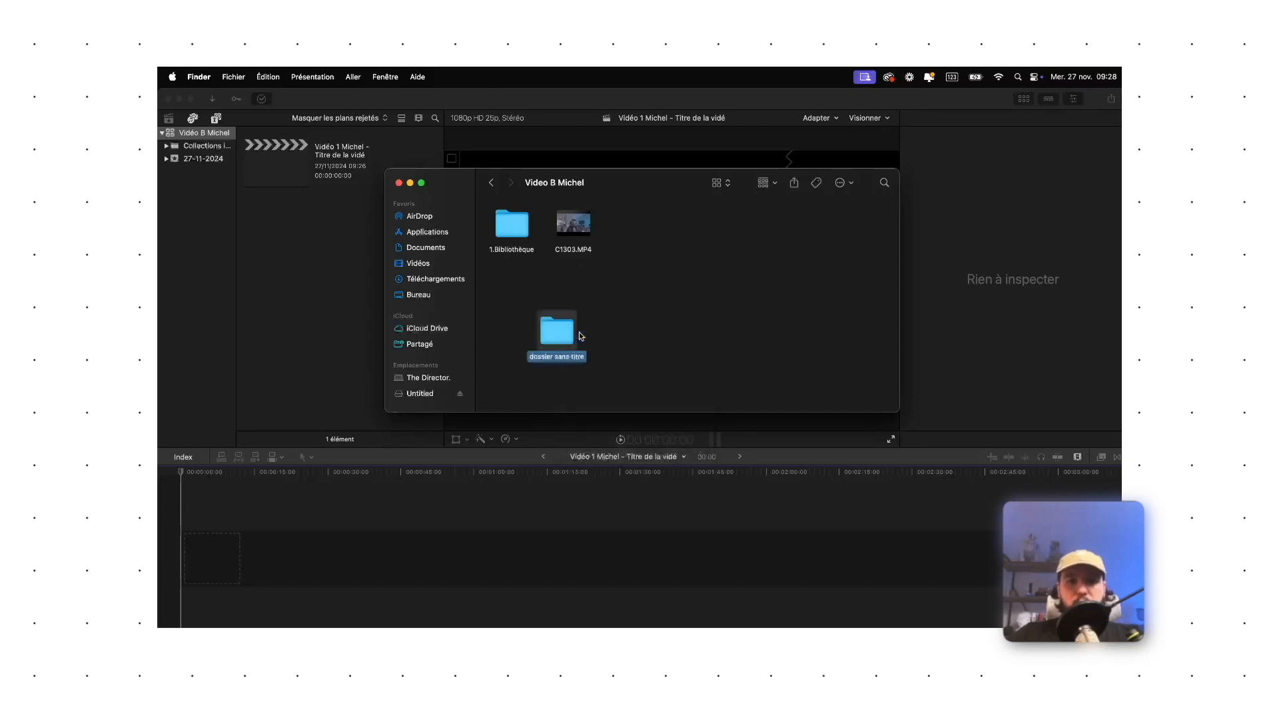
type("2.Rush")
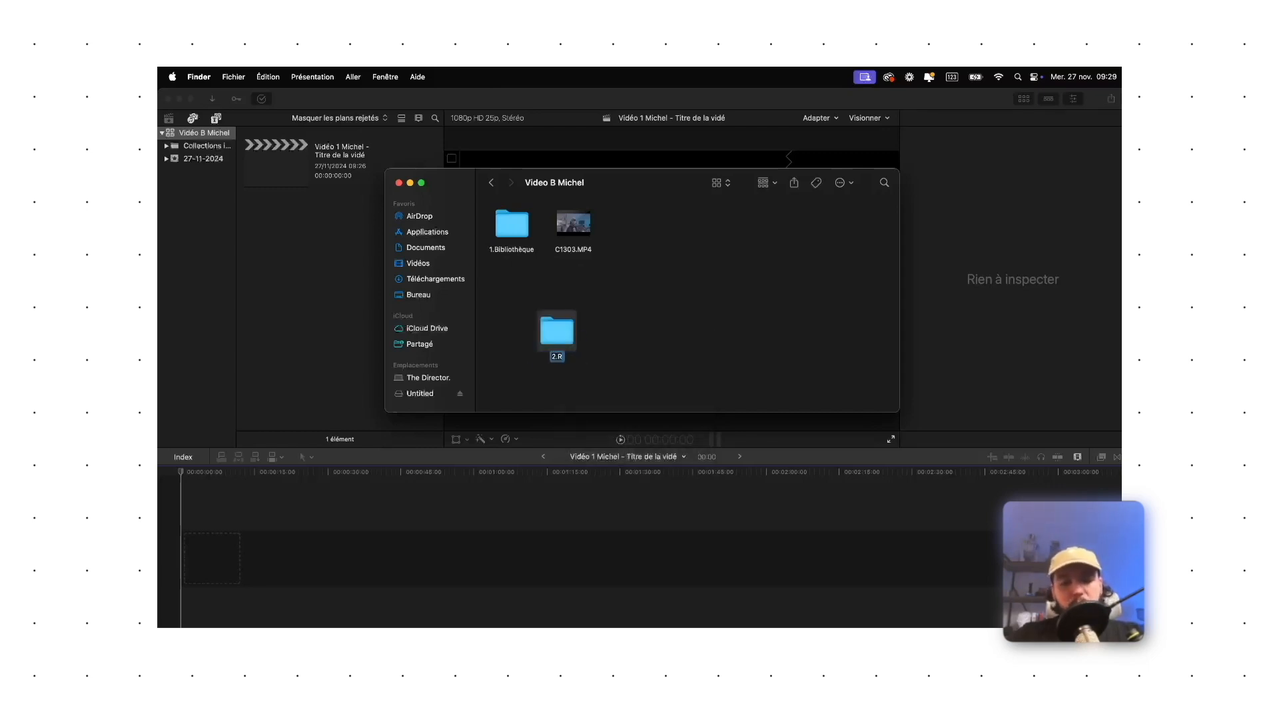
left_click(607, 281)
mouse_move(573, 225)
left_mouse_down()
mouse_move(557, 330)
mouse_move(562, 233)
left_mouse_up()
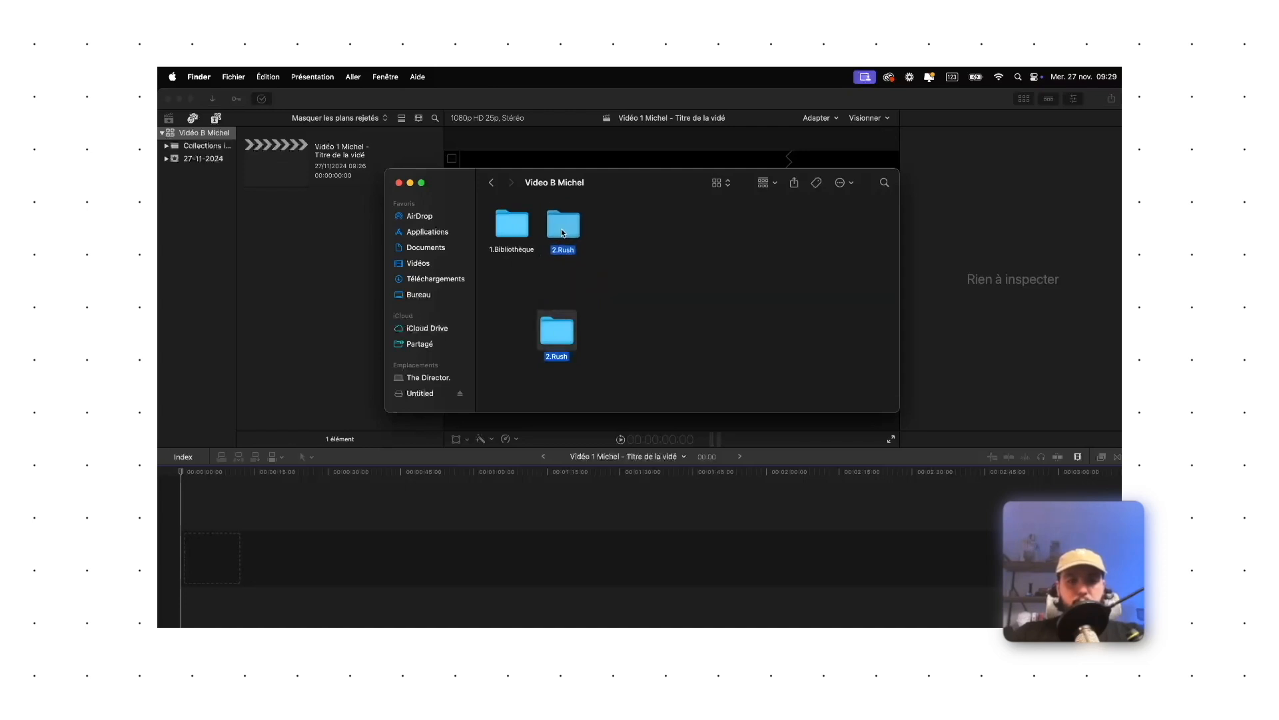
Create the subfolders "3.Assets" and "4. SFX" and line them up after 2.Rush.
right_click(624, 315)
left_click(644, 322)
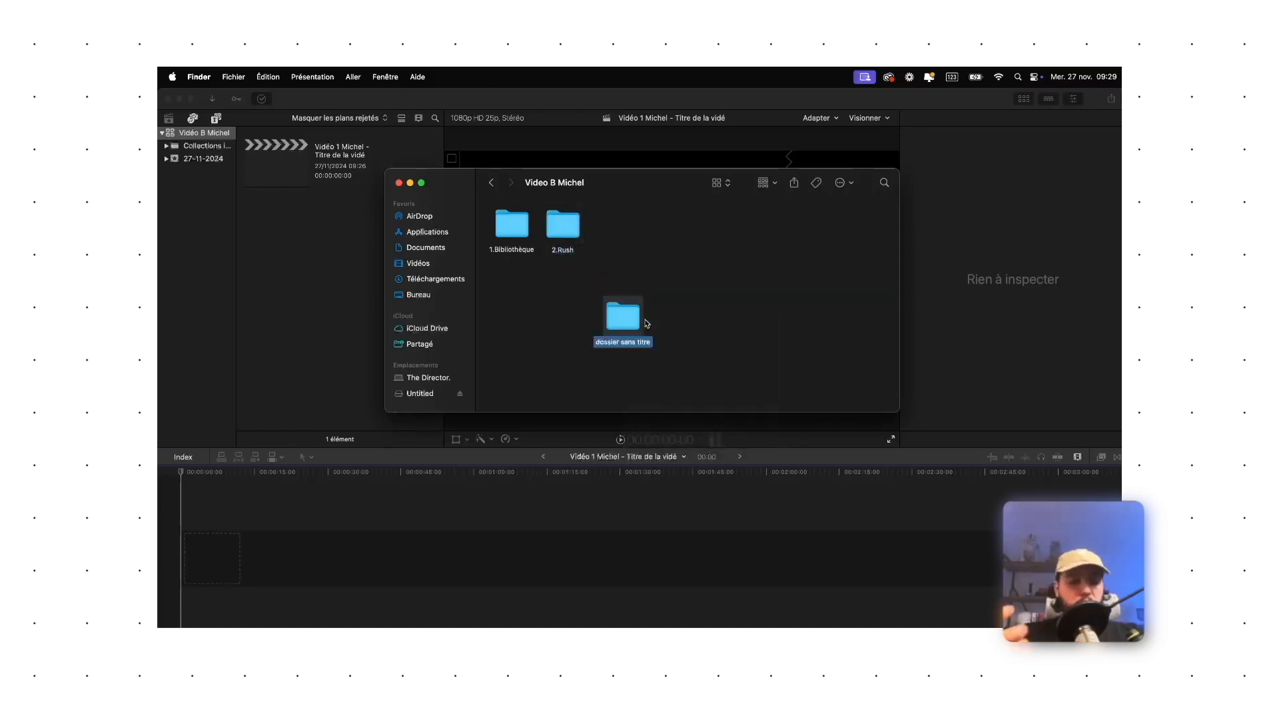
type("3.Assets")
key("Return")
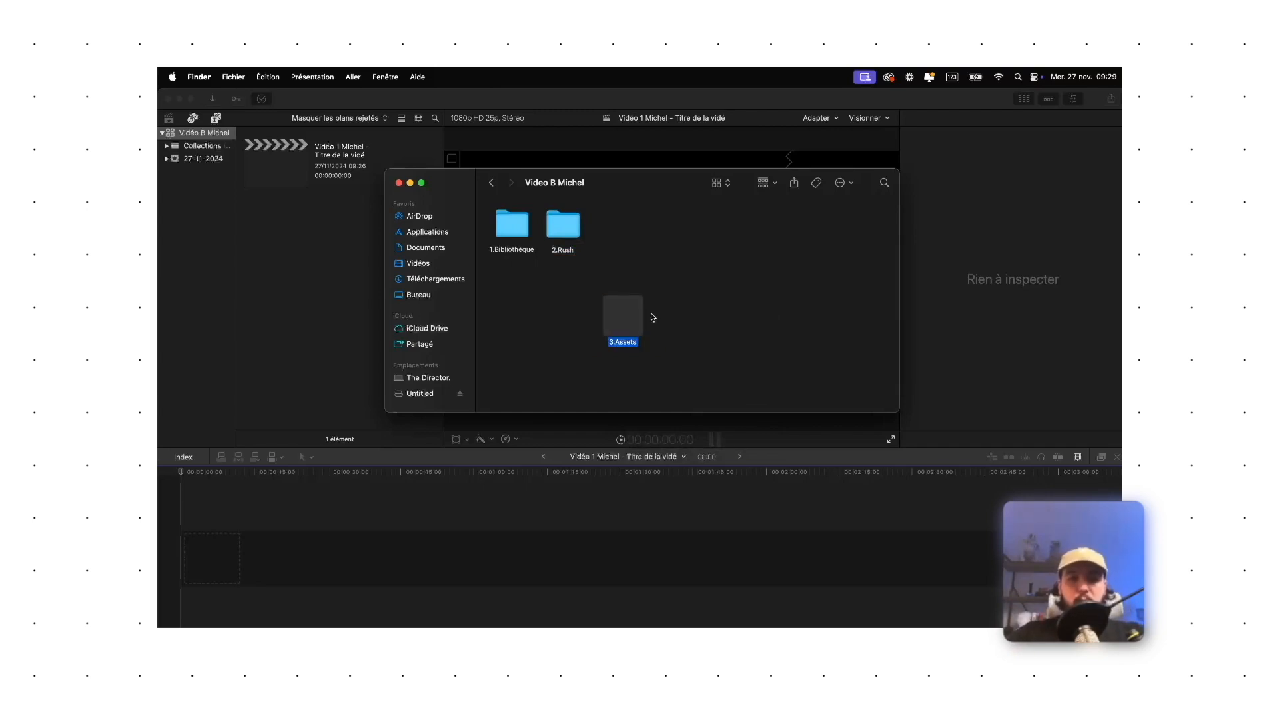
right_click(653, 306)
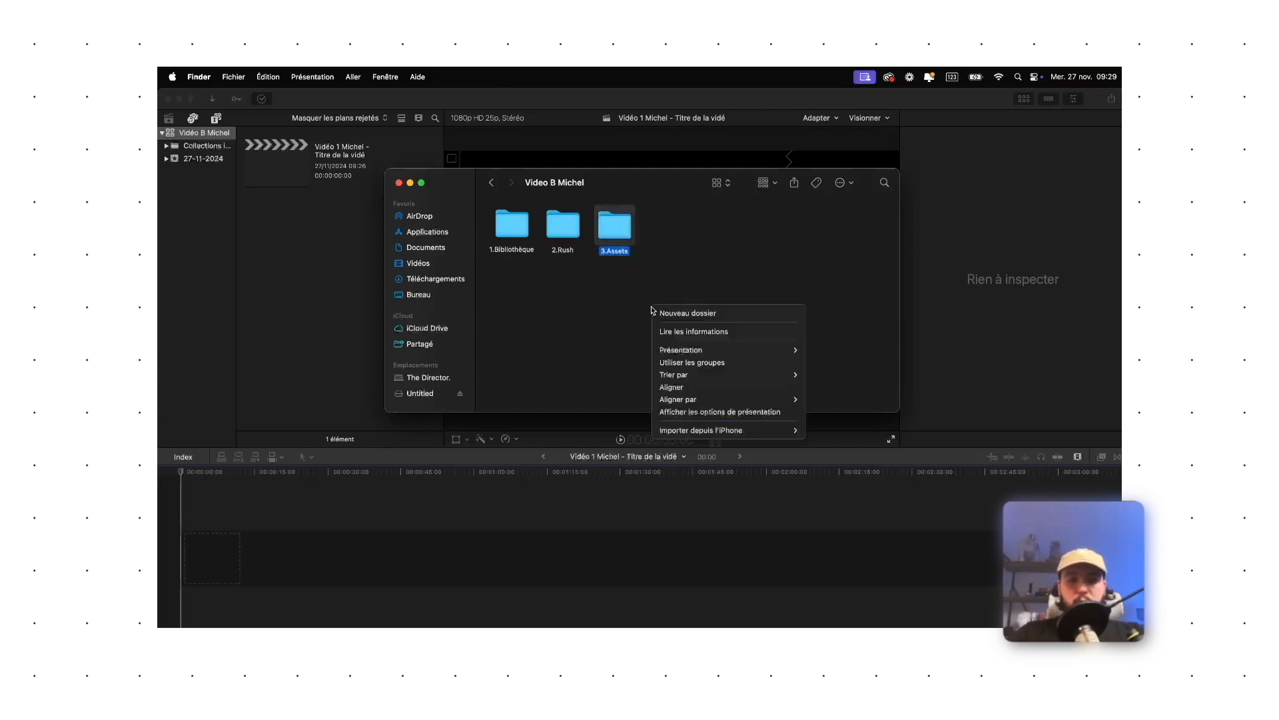
left_click(674, 315)
type("4. SFX")
key("Return")
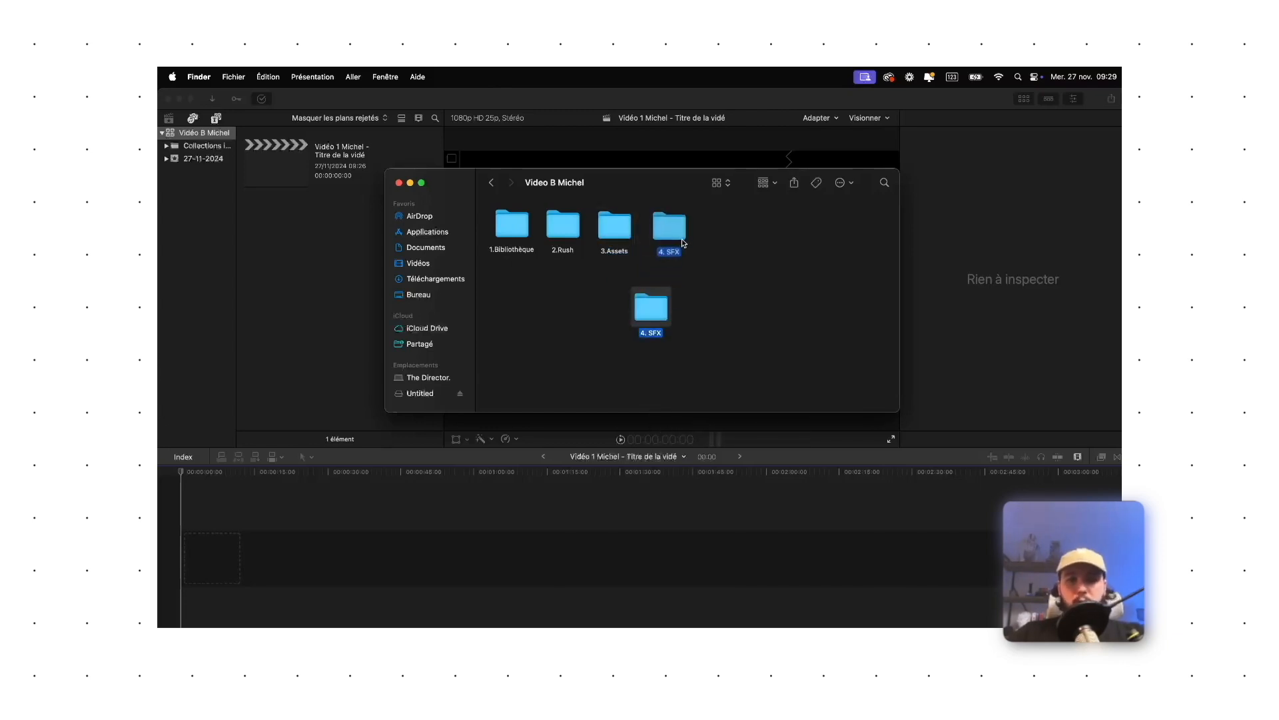
Create a subfolder named "5.Musiques", place it at the end of the row and tidy the 4. SFX folder's position.
right_click(700, 288)
left_click(722, 297)
type("5.Musiques")
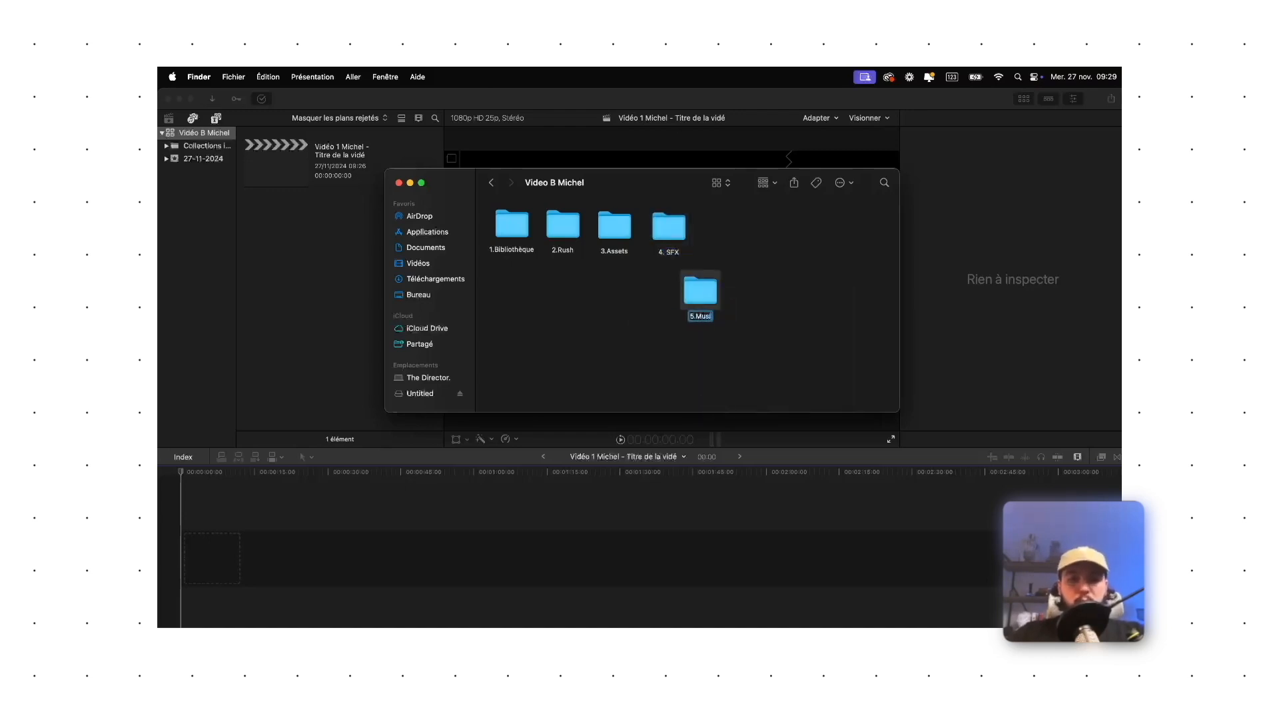
left_click(728, 306)
left_click_drag(700, 290, 725, 244)
left_click(702, 308)
left_click(664, 226)
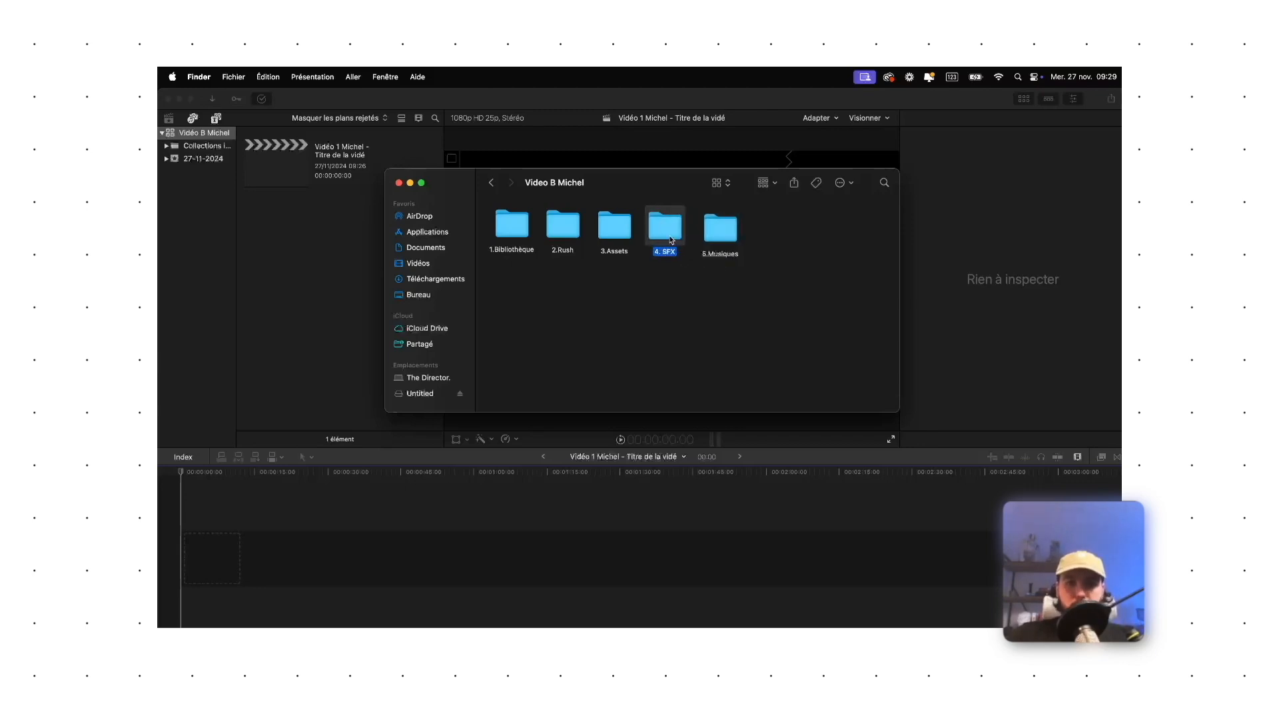
Create a subfolder named "6.After effect" and place it at the end of the row after 5.Musiques.
right_click(658, 320)
left_click(629, 318)
right_click(629, 316)
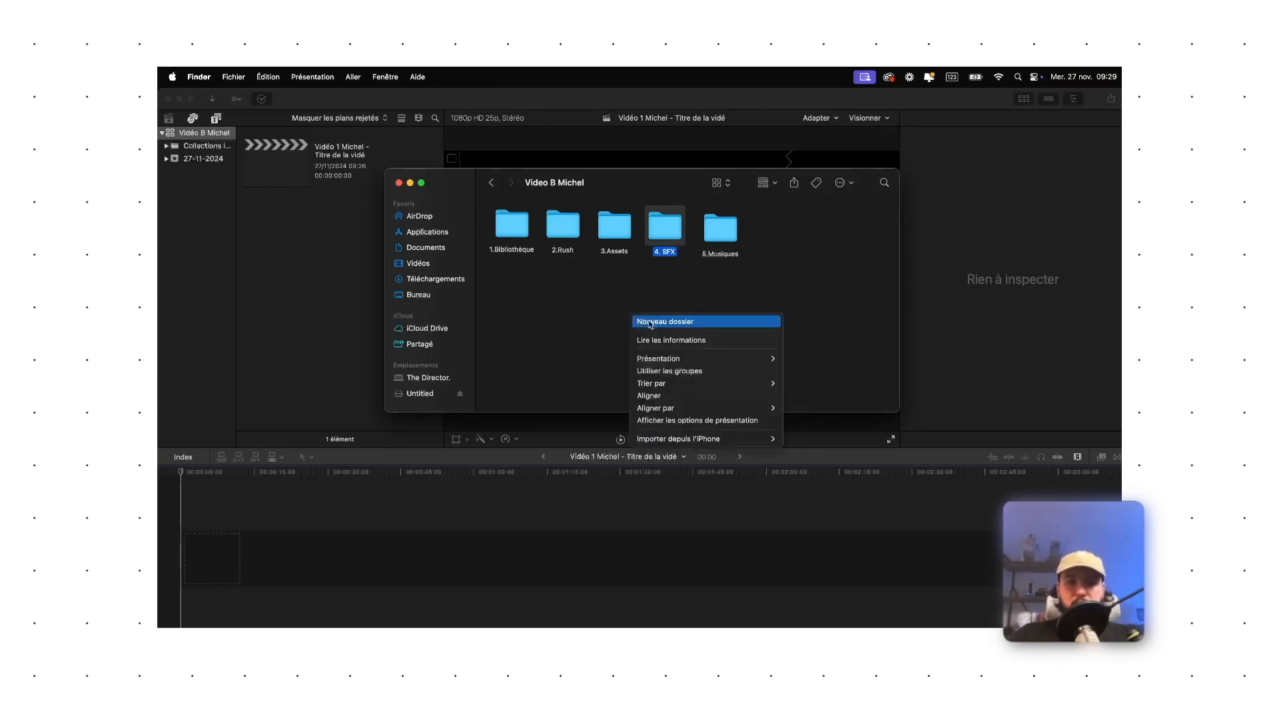
left_click(647, 322)
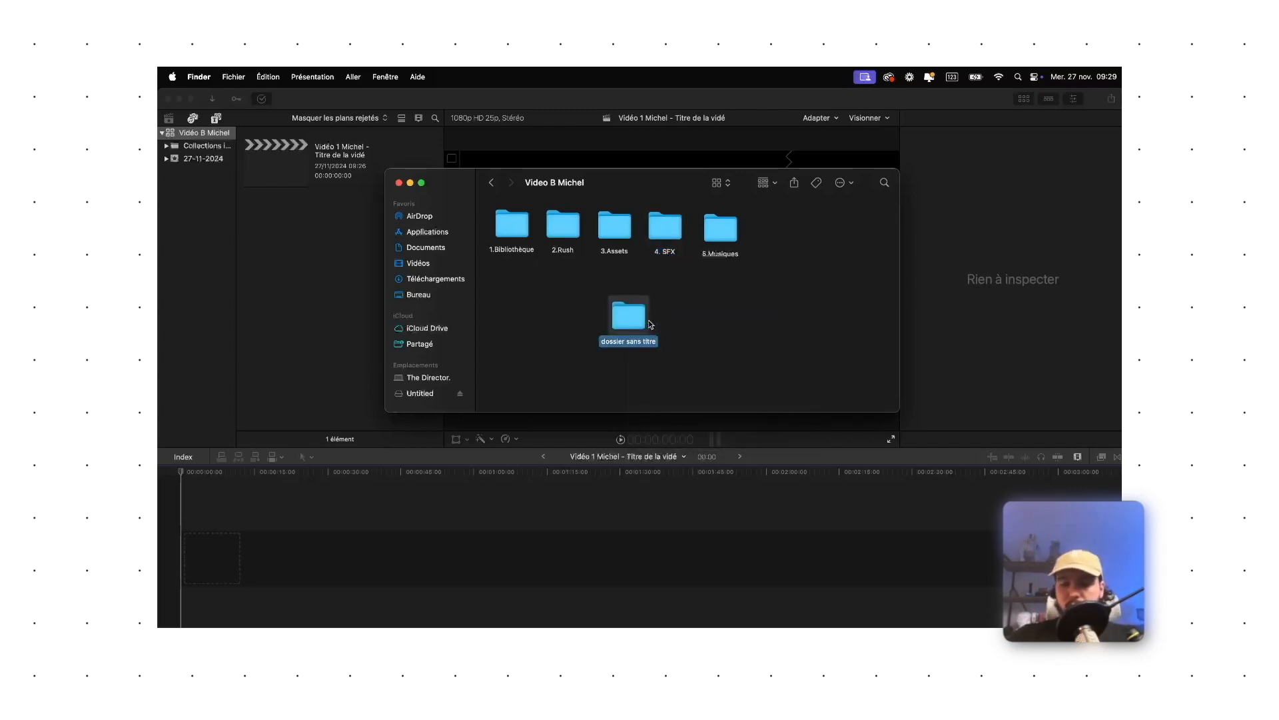
type("6.After effc")
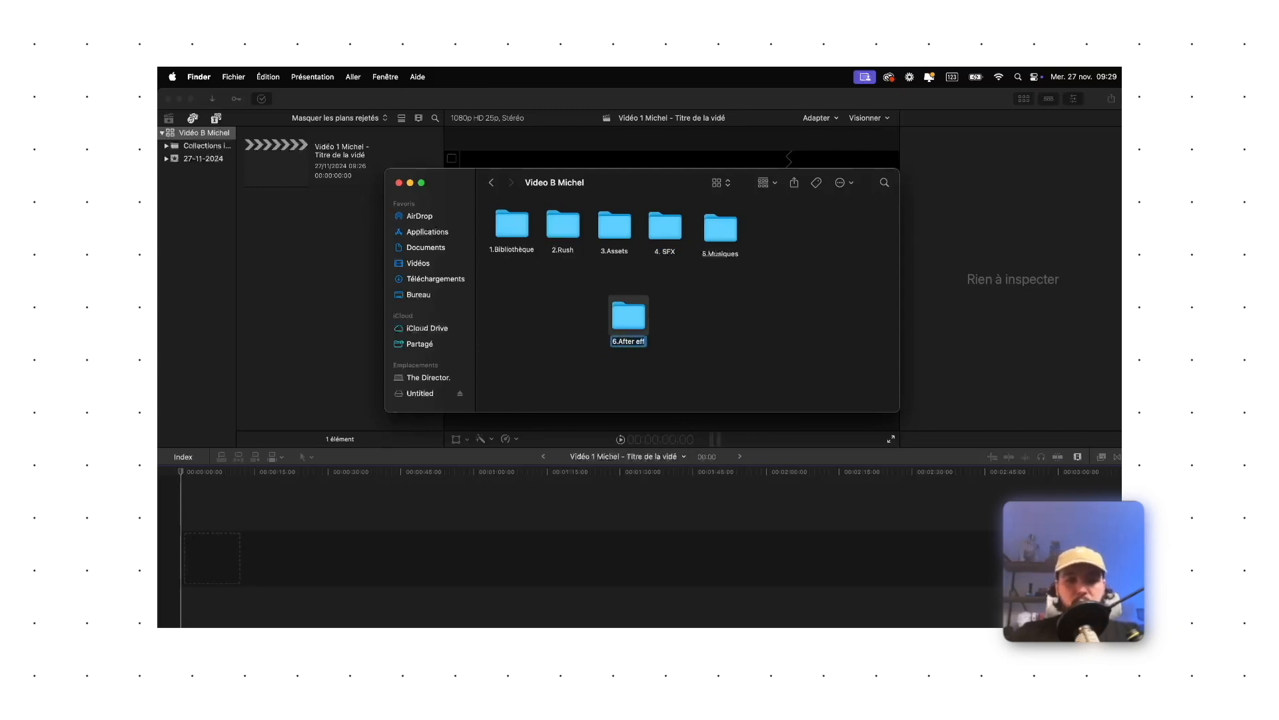
key("BackSpace")
key("BackSpace")
type("f")
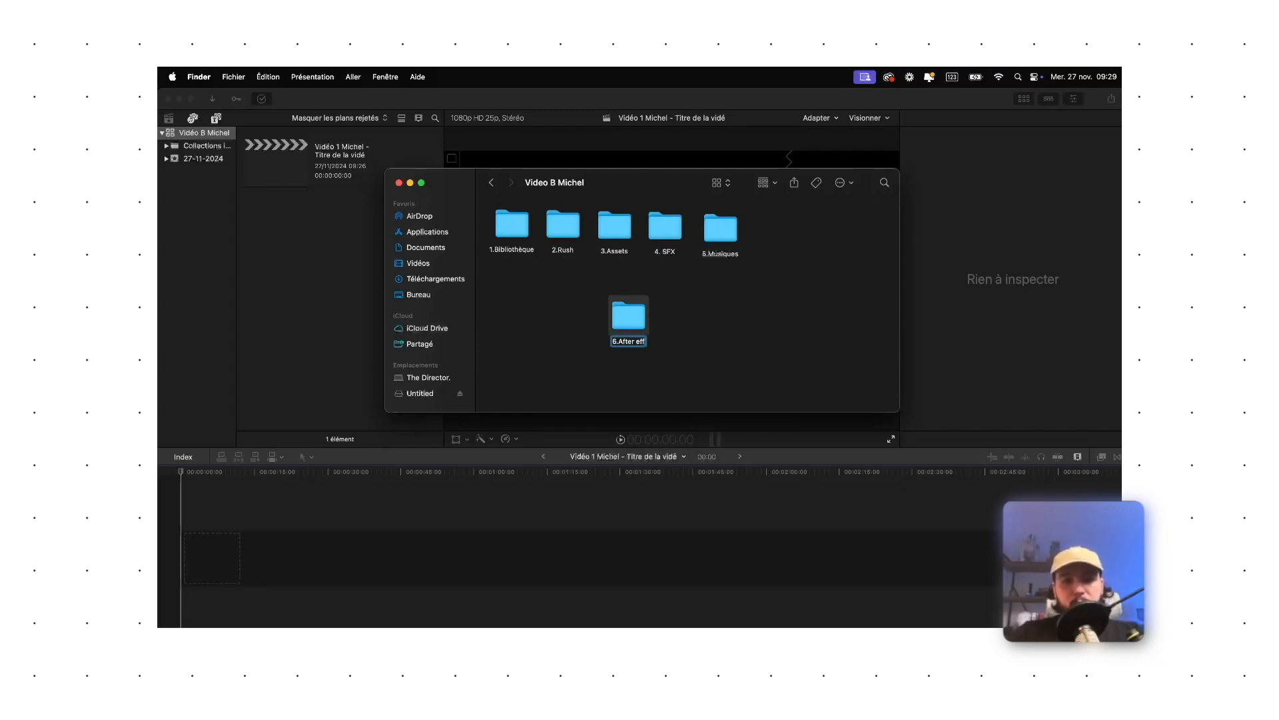
type("ect")
key("Return")
left_click_drag(620, 313, 765, 233)
Create a subfolder named "7.Photoshop" and place it below 1.Bibliothèque to start a second row.
right_click(727, 317)
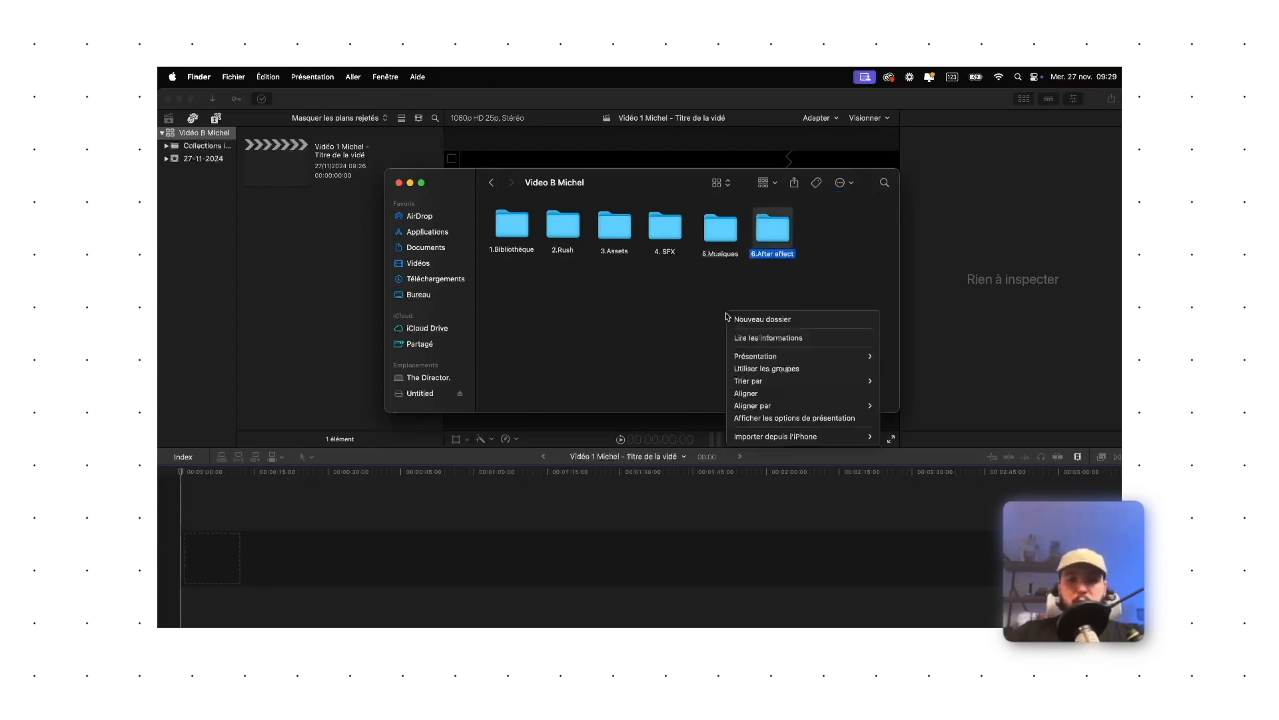
left_click(730, 319)
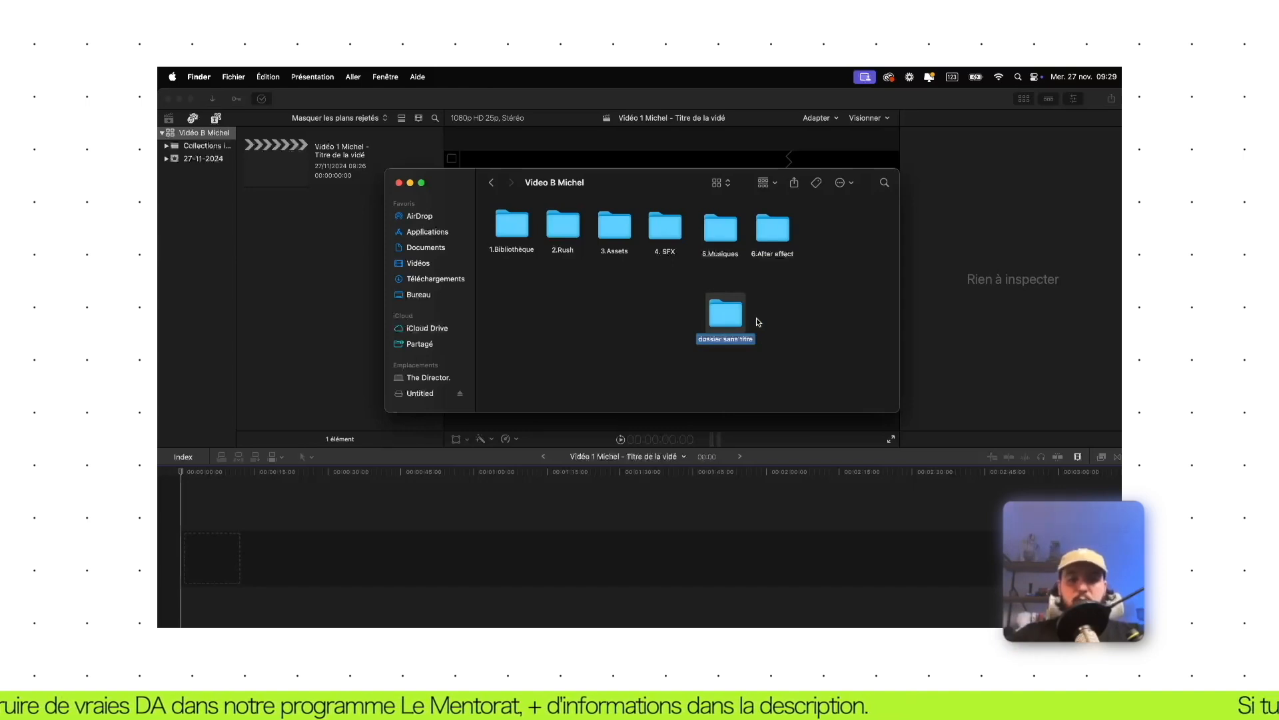
type("7.P")
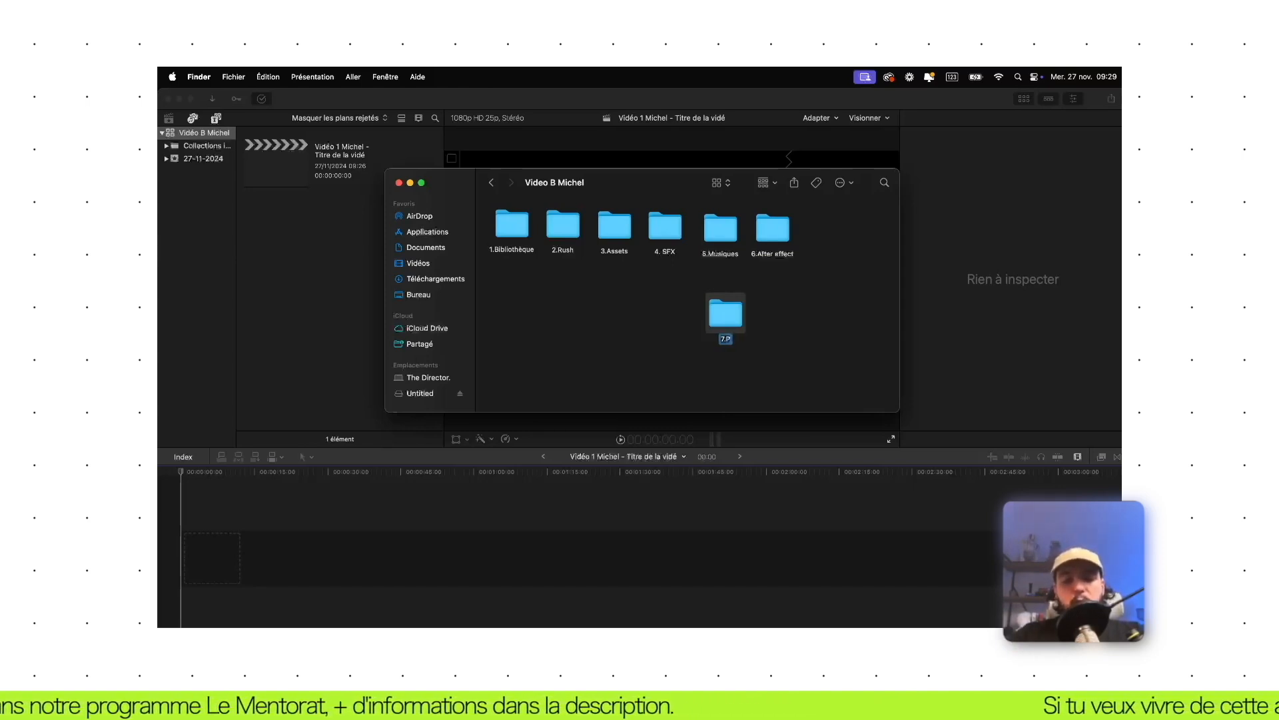
type("hotoshop")
key("Return")
left_click_drag(726, 312, 513, 283)
Create a subfolder named "8.Inspiraration" and place it beside 7.Photoshop in the second row.
right_click(576, 320)
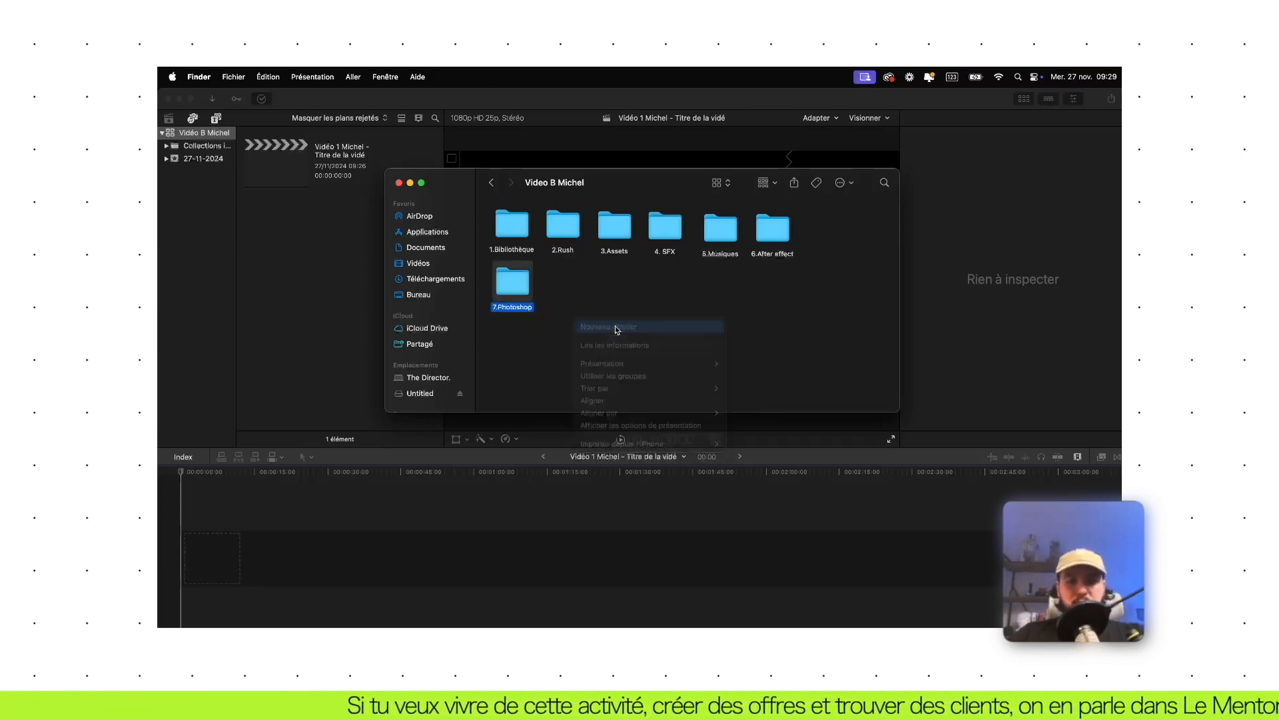
left_click(617, 328)
type("8.Inspiratio")
key("BackSpace")
key("BackSpace")
key("BackSpace")
type("ration")
key("Return")
left_click_drag(572, 322, 577, 298)
left_click(645, 305)
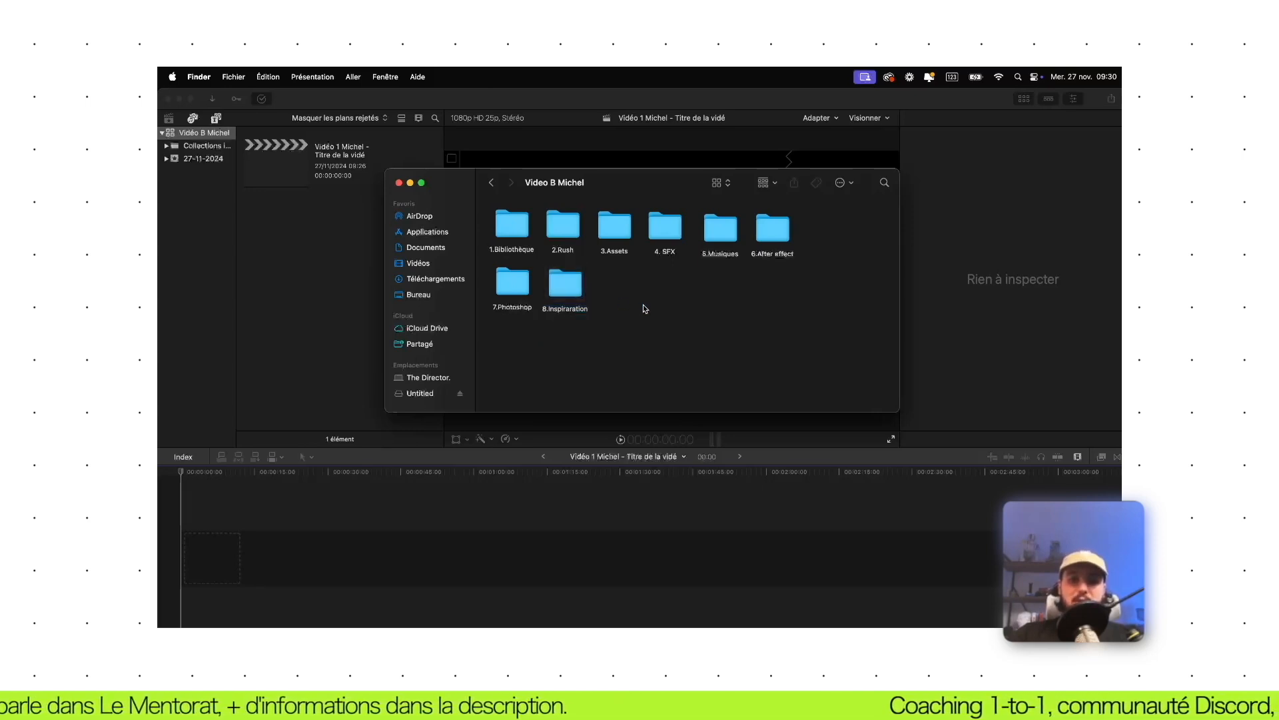
Align the 5.Musiques and 6.After effect folders with the other folders in the first row.
left_click_drag(481, 203, 798, 322)
left_click(792, 322)
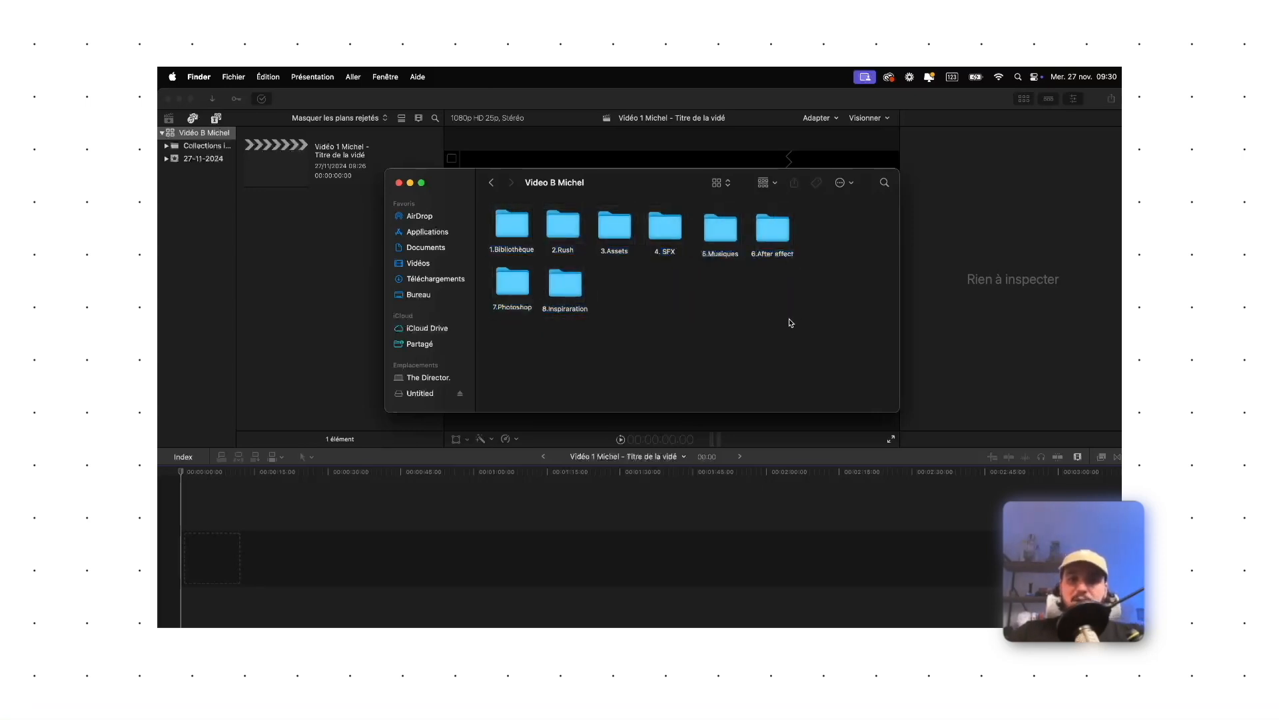
left_click_drag(721, 222, 718, 220)
left_click(718, 289)
left_click(769, 236)
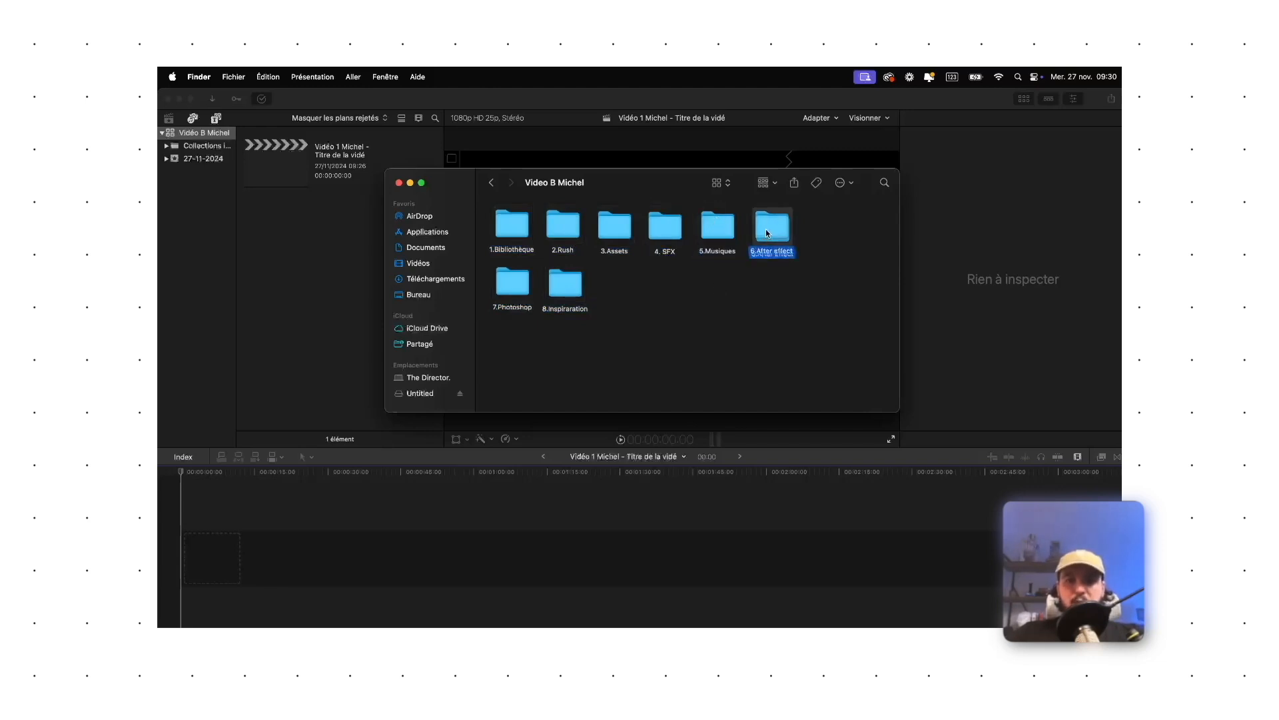
left_click_drag(766, 230, 766, 231)
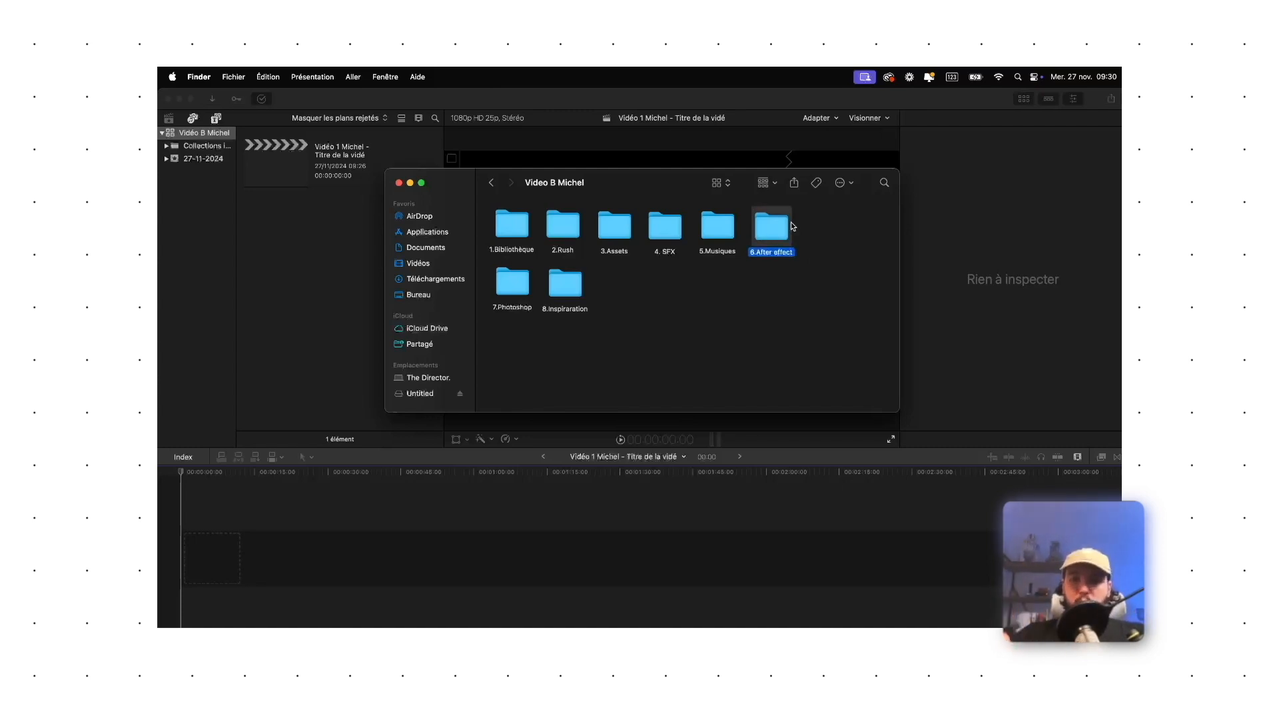
Create a subfolder named "Jour 1" inside the 2.Rush folder and move the C1303.MP4 clip into it.
left_click(567, 233)
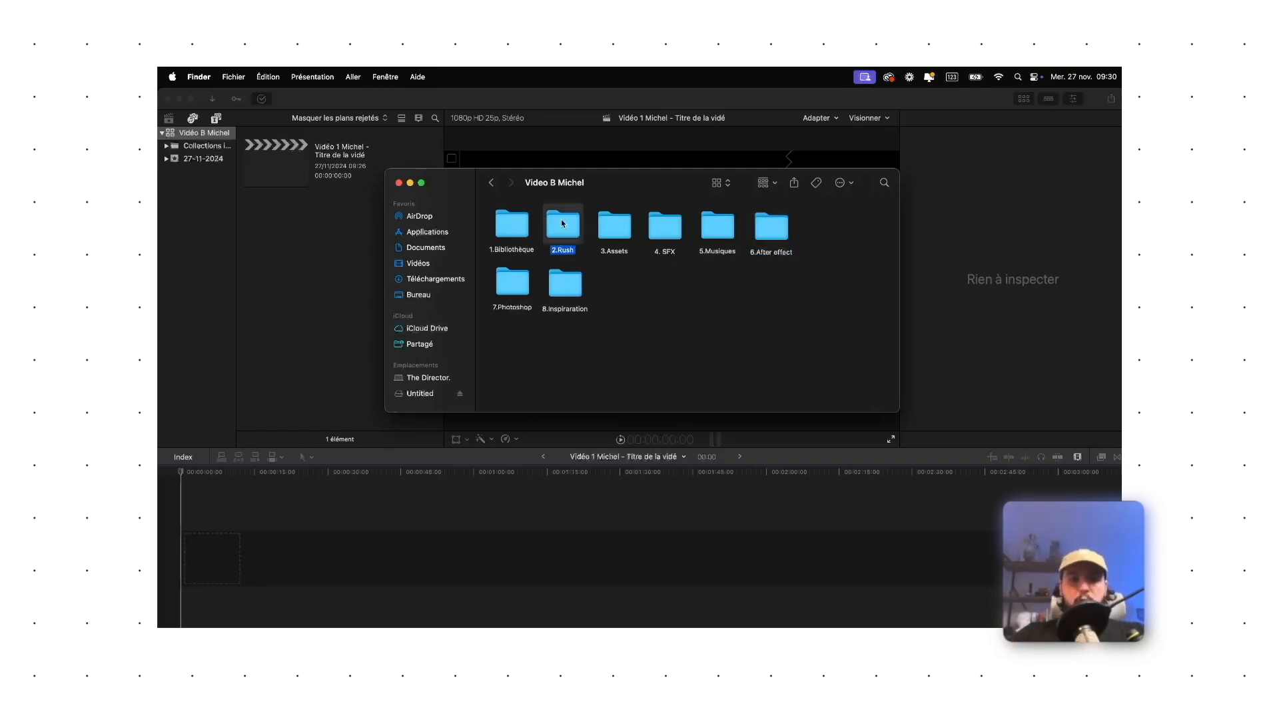
double_click(563, 222)
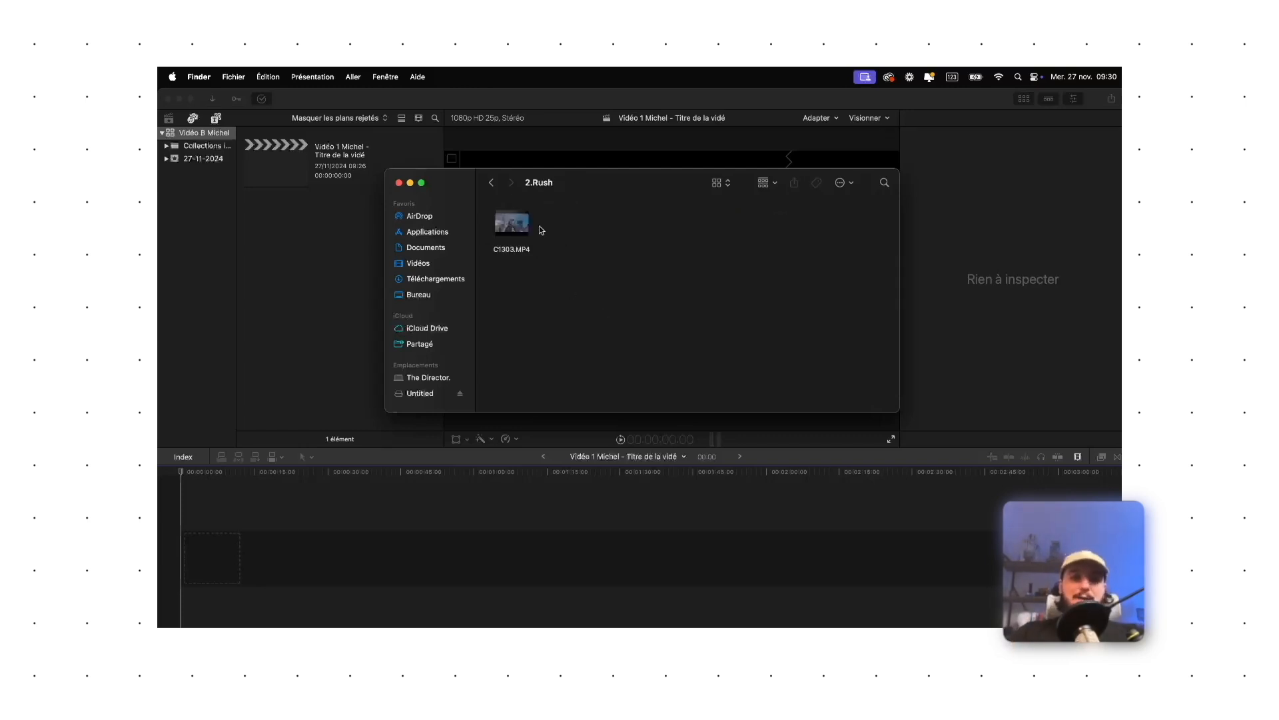
right_click(602, 310)
left_click(636, 318)
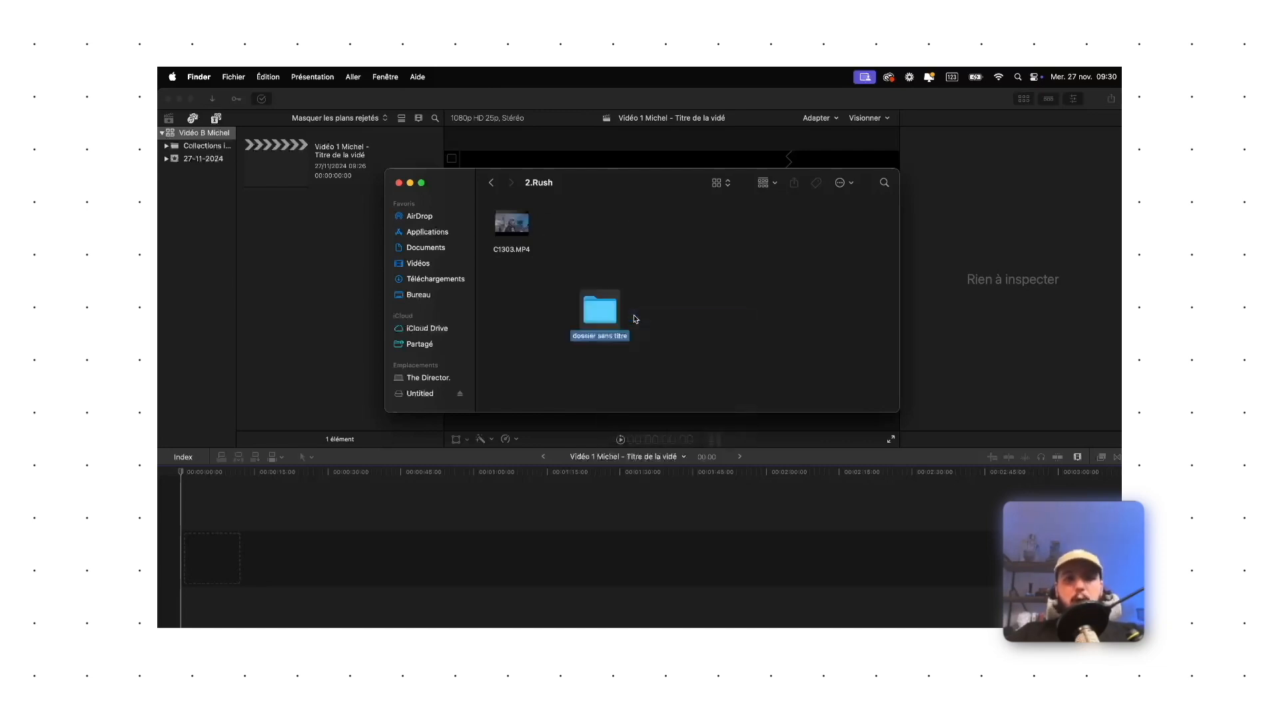
type("Jour")
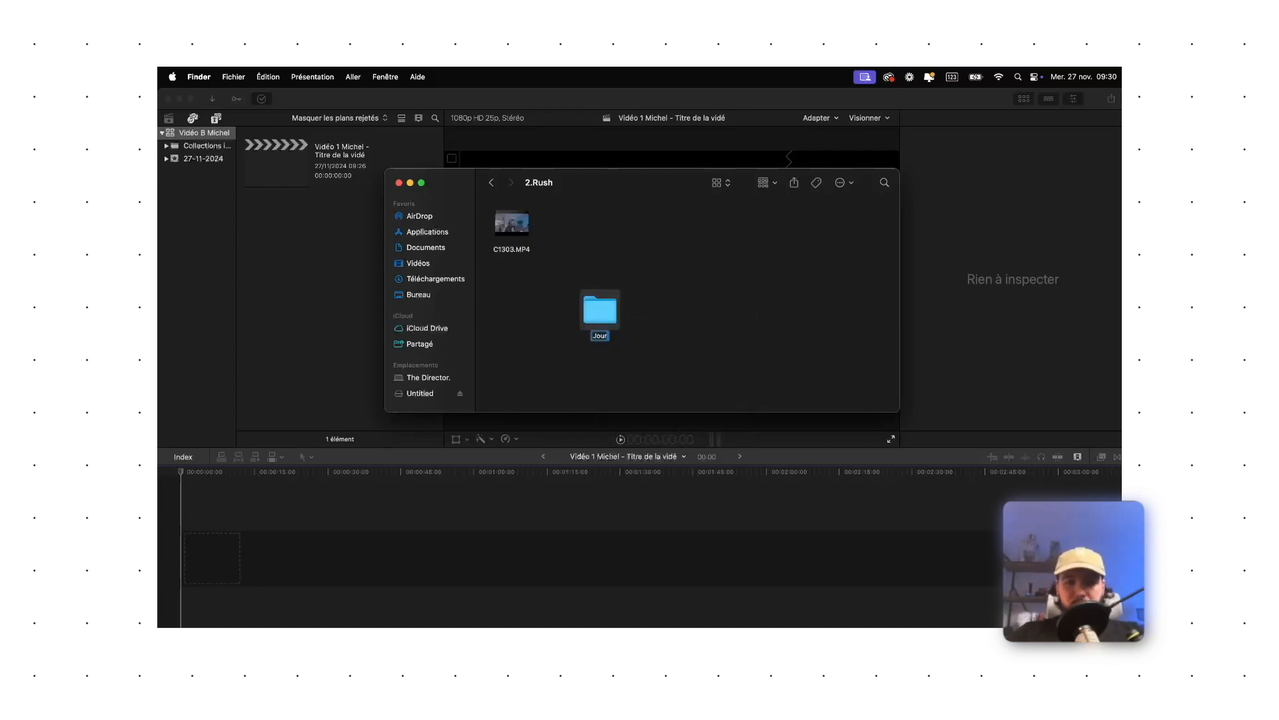
type(" 1")
left_click(657, 318)
mouse_move(510, 220)
left_mouse_down()
mouse_move(603, 325)
mouse_move(510, 221)
left_mouse_up()
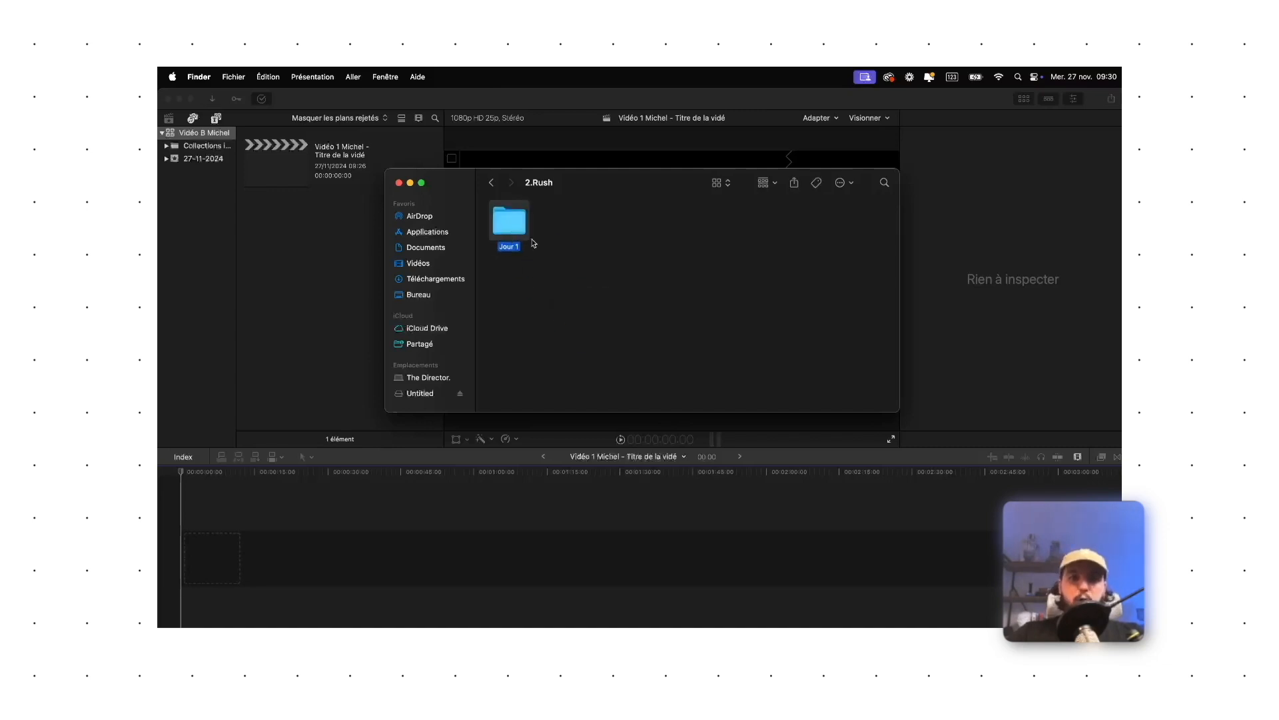
Create a subfolder named "Jour 2" beside Jour 1 in 2.Rush, and return to the client's main video folder.
right_click(589, 262)
left_click(600, 265)
type("Jour 2")
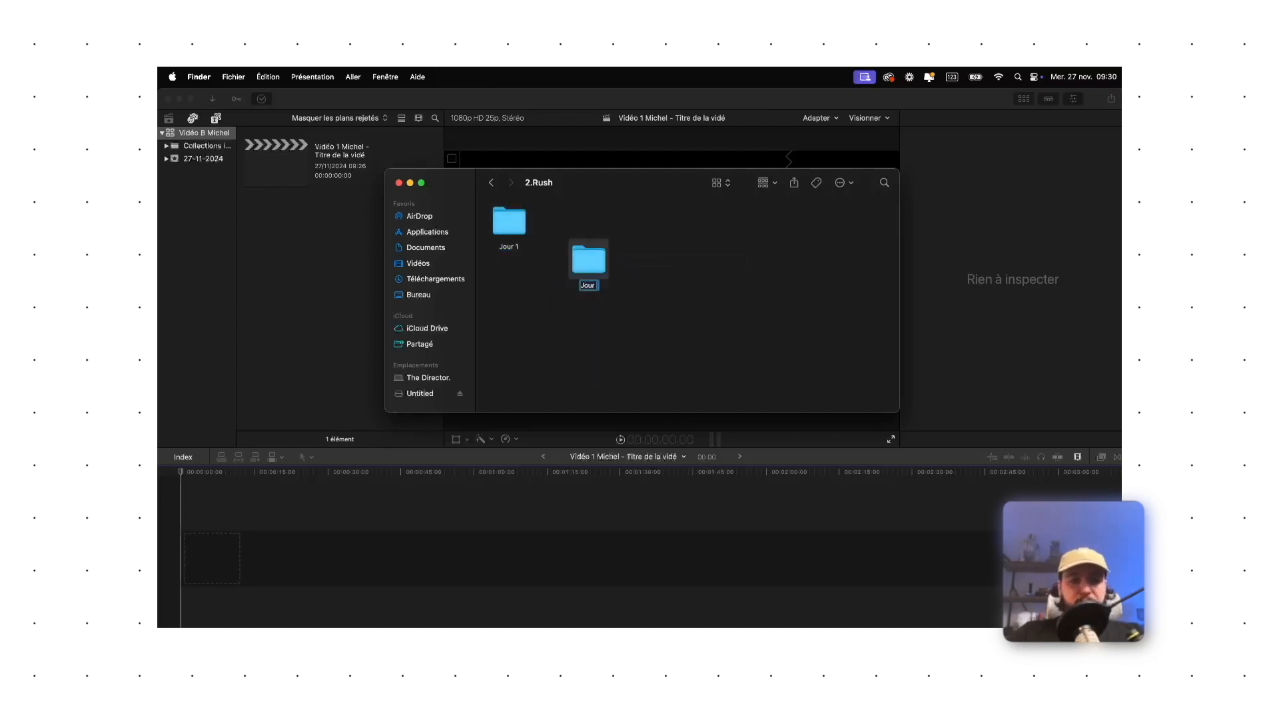
key("Return")
left_click_drag(597, 273, 564, 239)
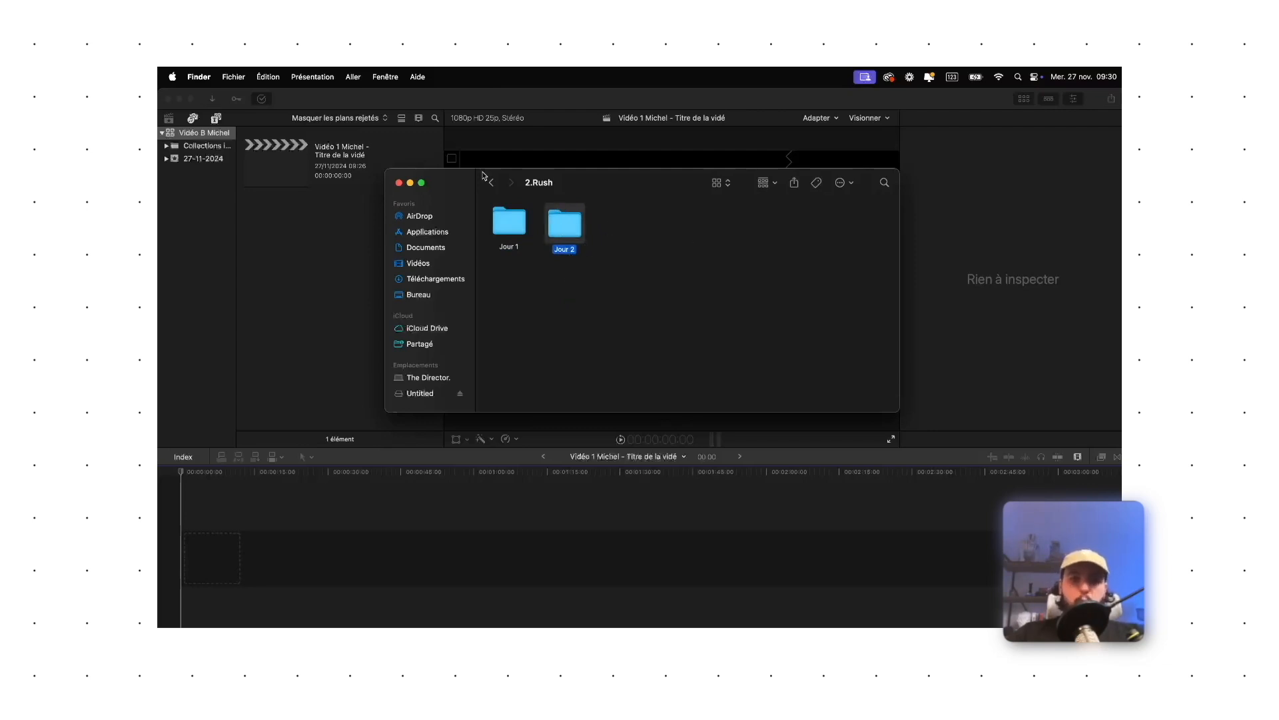
left_click(493, 185)
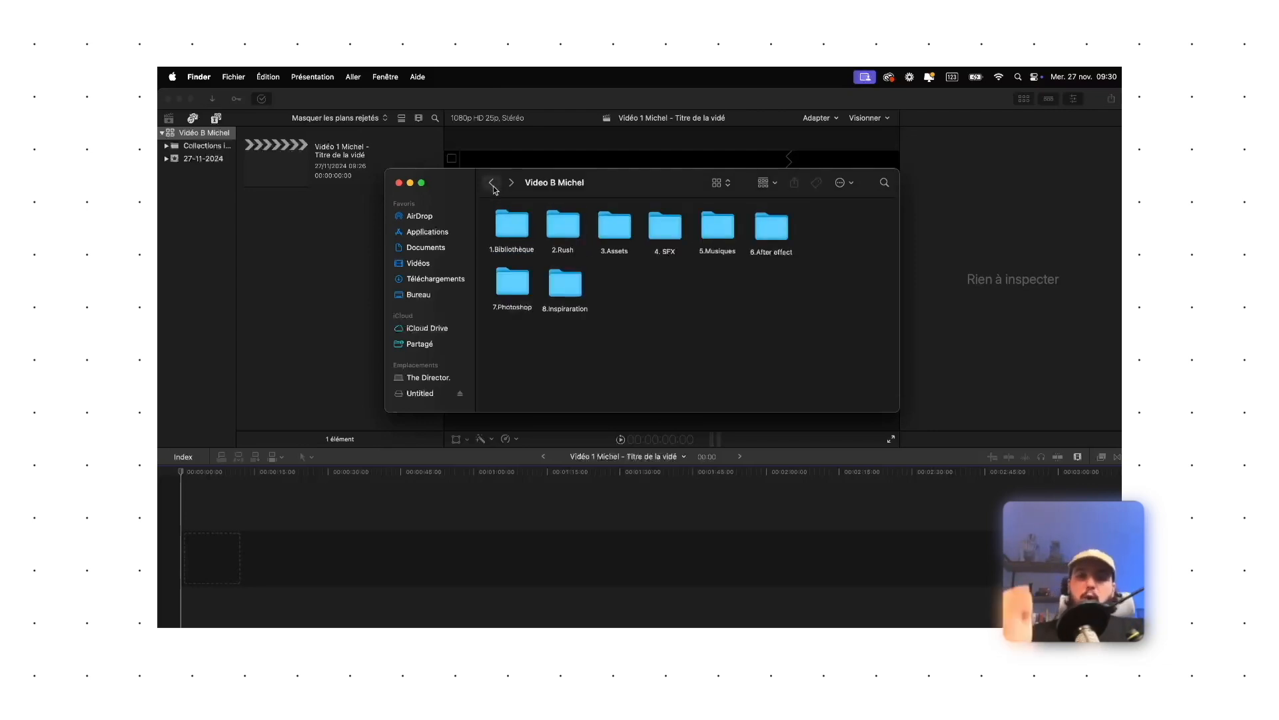